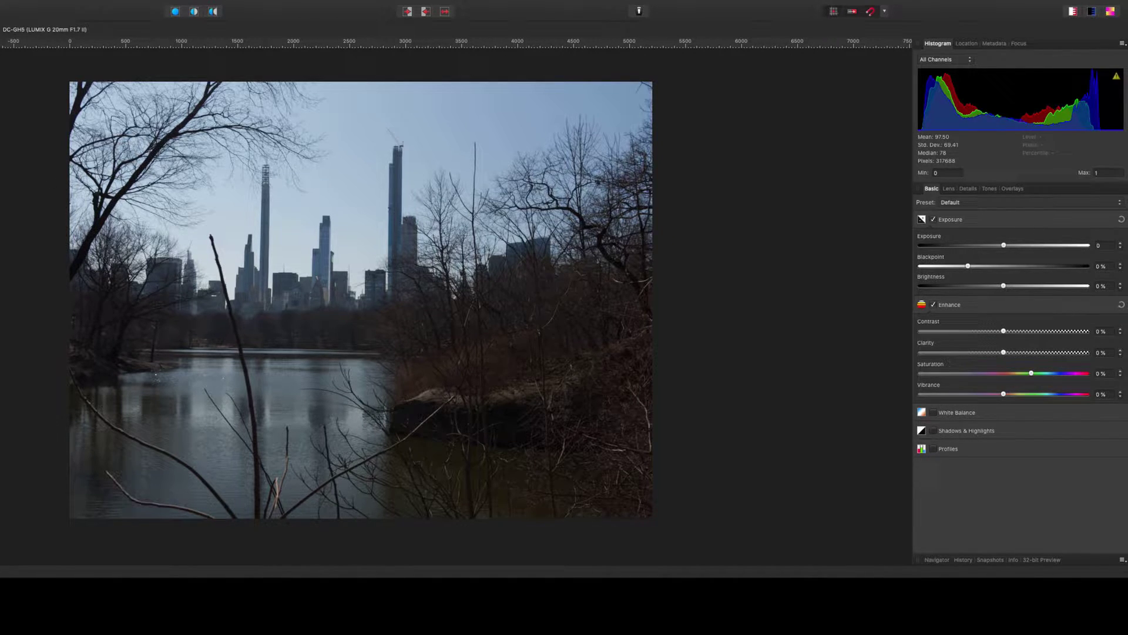
Brighten exposure, nudge contrast, and raise clarity, saturation to 41% and vibrance to 46%.
drag(1004, 246, 967, 287)
drag(1004, 332, 1010, 331)
drag(1004, 353, 1065, 373)
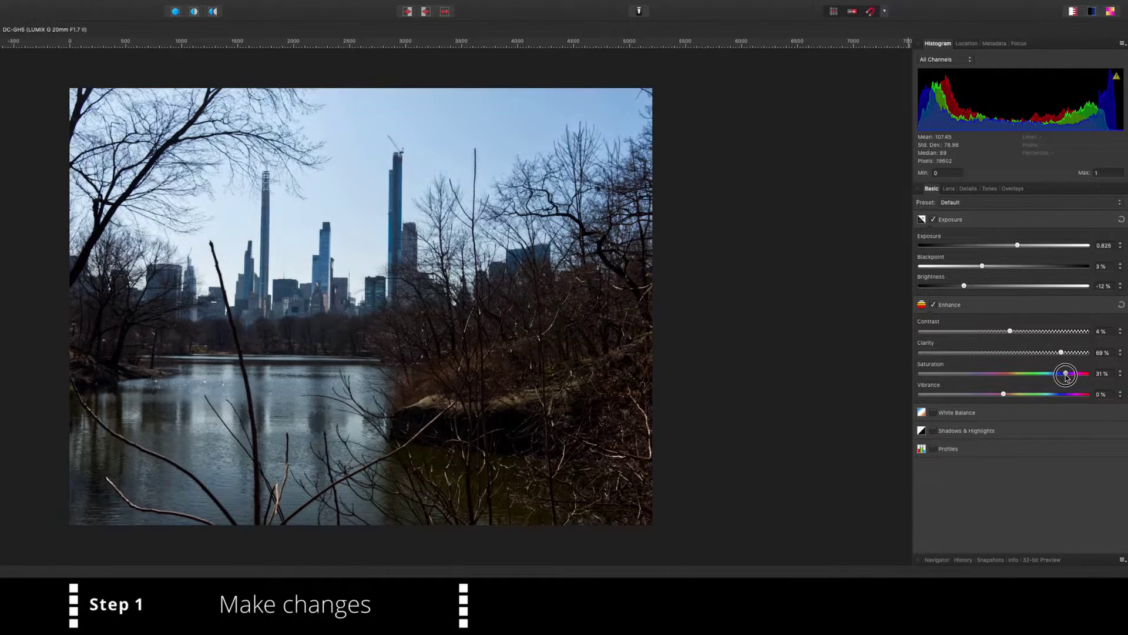
drag(1003, 394, 1078, 393)
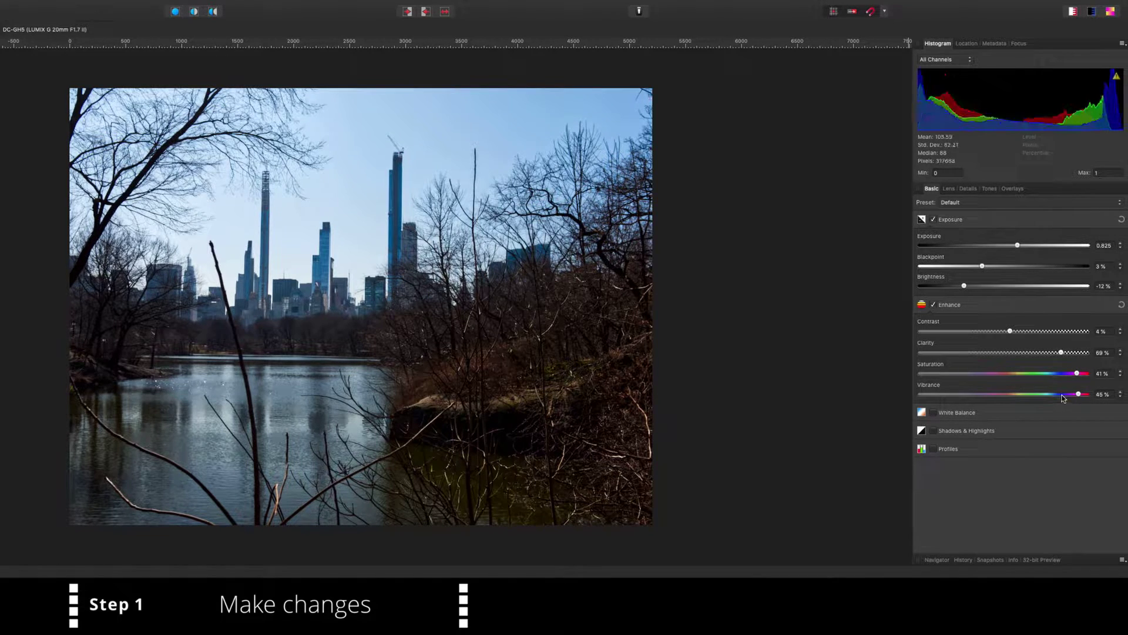
Enable White Balance at 6278 K with 24% tint and show the before/after split.
click(956, 412)
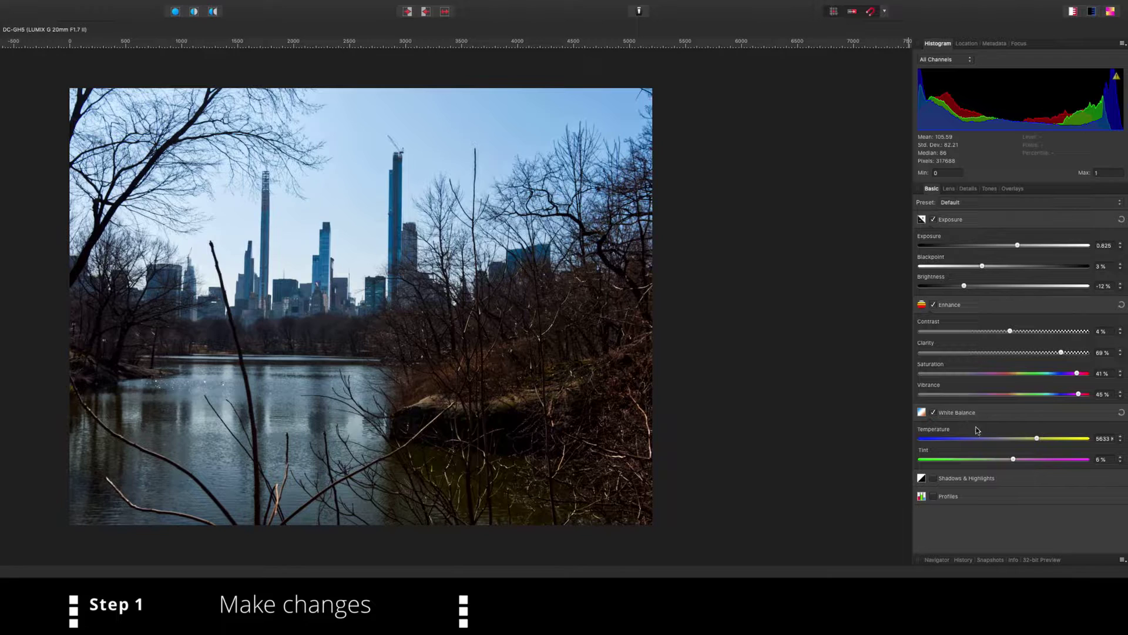
mouse_move(1036, 439)
mouse_down()
mouse_move(1070, 439)
mouse_move(1002, 438)
mouse_move(1044, 438)
mouse_move(1025, 459)
mouse_move(1042, 459)
mouse_up()
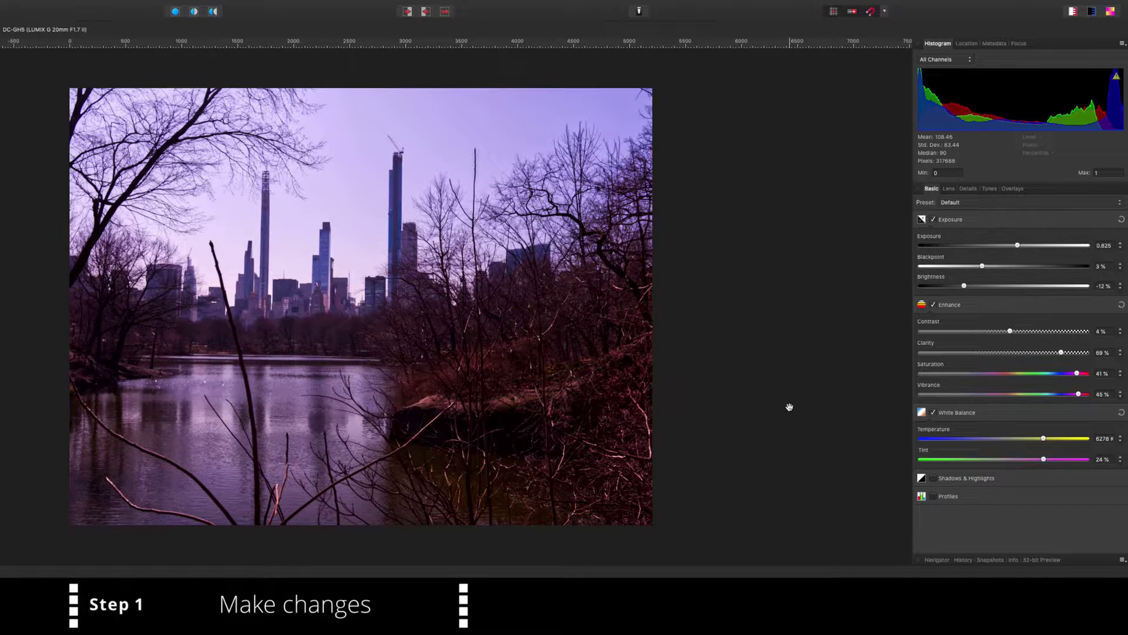
click(195, 12)
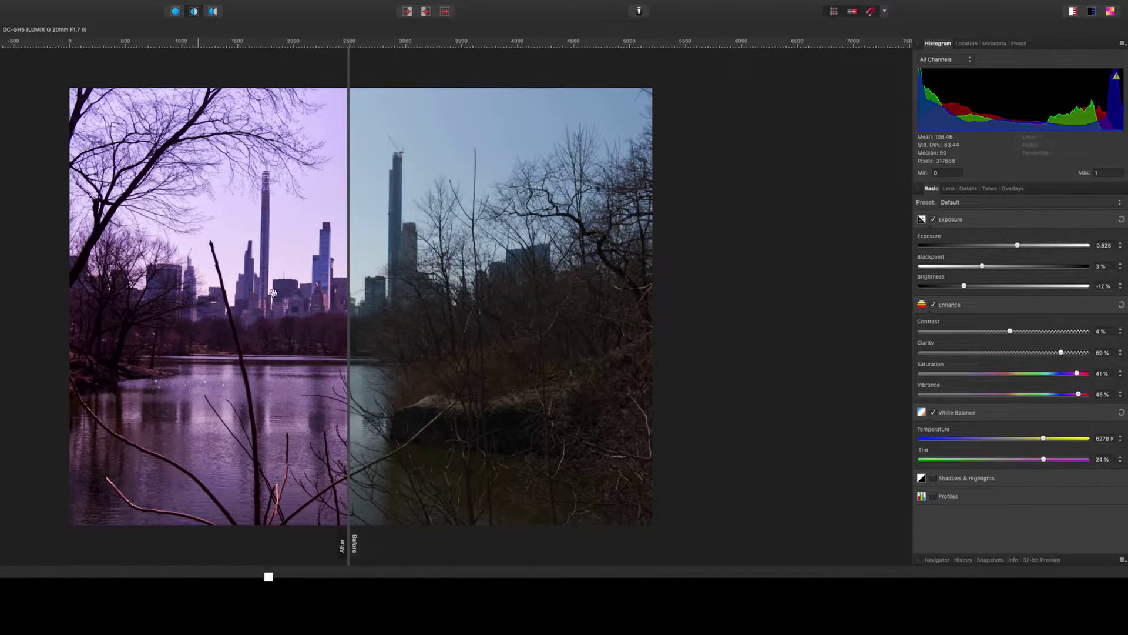
Sweep the before/after divider left and right across the park photo.
drag(347, 327, 38, 312)
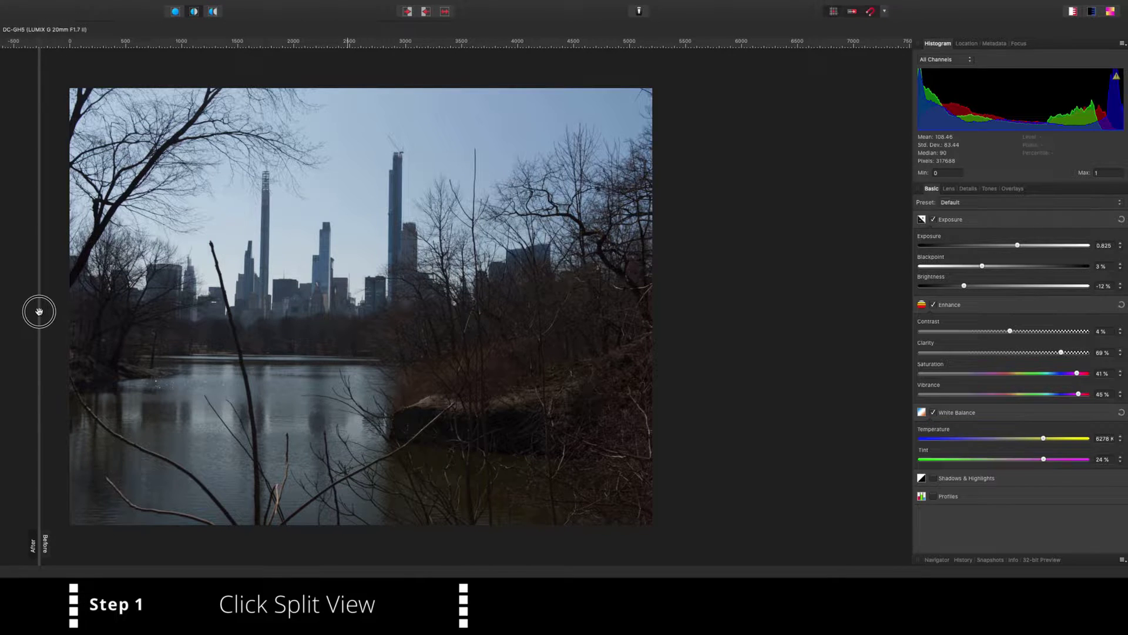
drag(38, 311, 338, 290)
drag(337, 206, 273, 202)
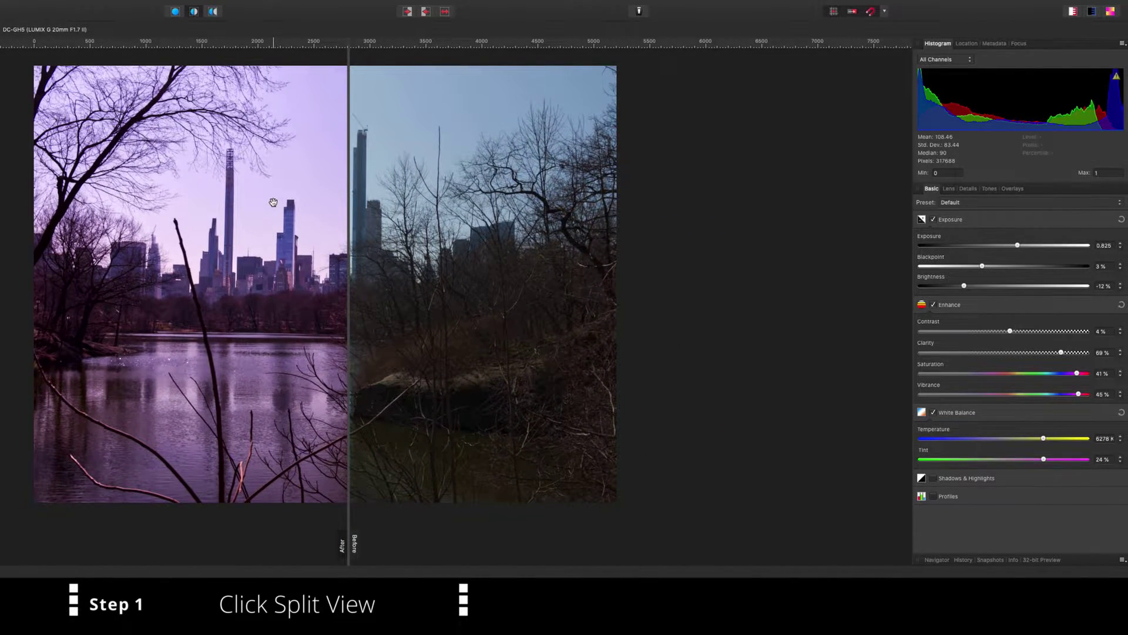
Zoom the canvas, recentre the divider, and switch to Mirror View.
scroll(273, 202, up, 3)
scroll(274, 202, down, 4)
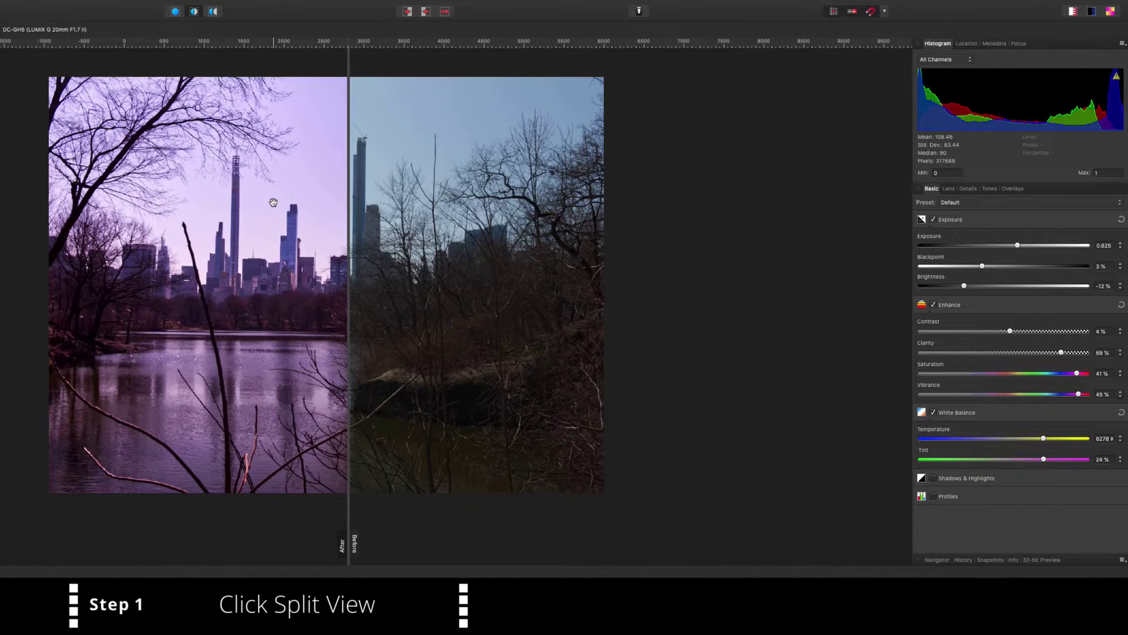
scroll(273, 202, down, 4)
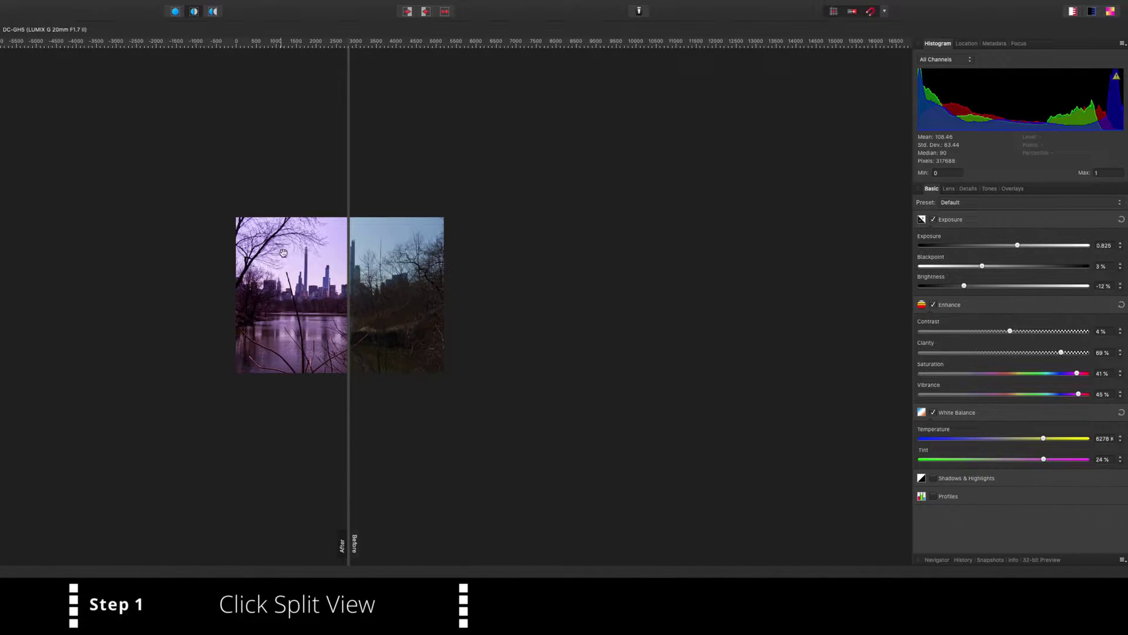
scroll(286, 260, down, 2)
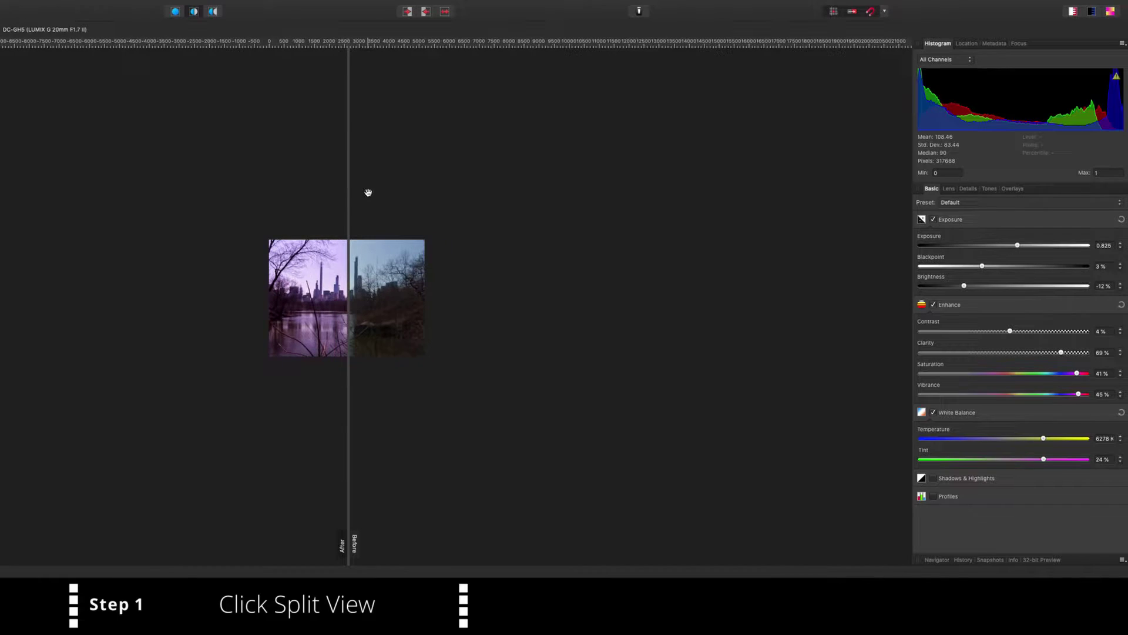
mouse_move(350, 204)
mouse_down()
mouse_move(403, 204)
mouse_move(330, 209)
mouse_move(344, 212)
mouse_up()
scroll(247, 244, up, 1)
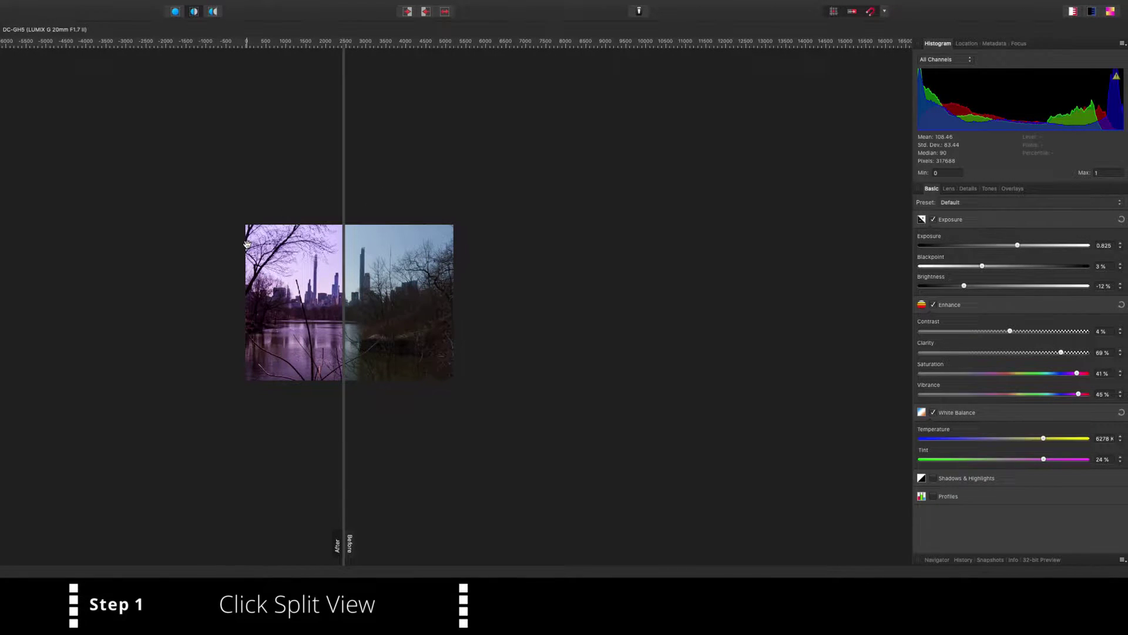
scroll(247, 244, up, 2)
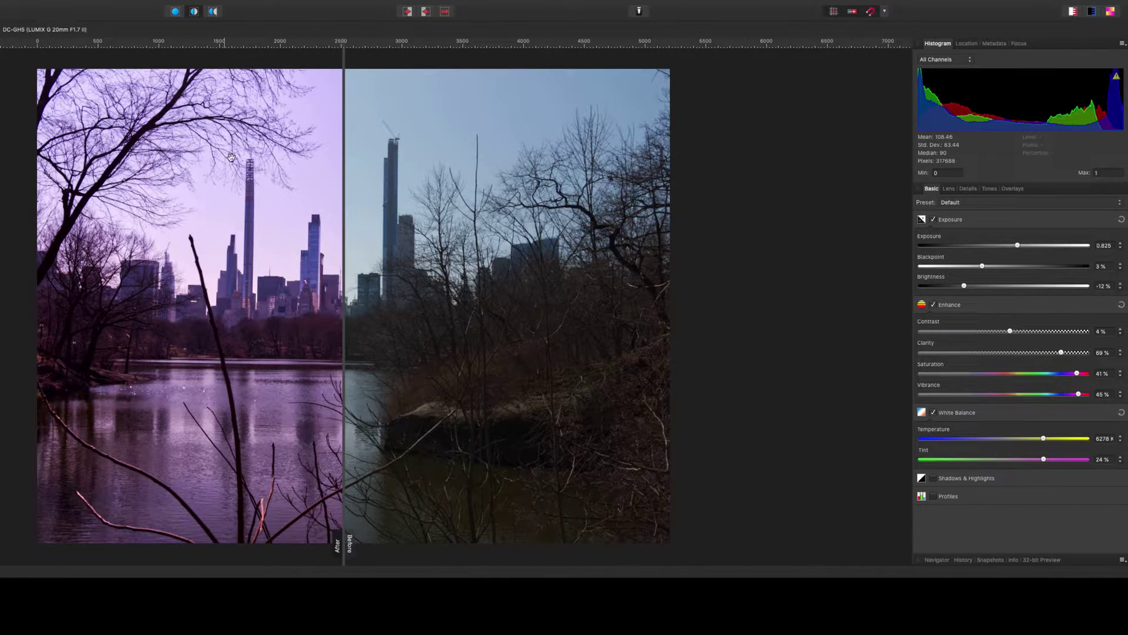
click(213, 12)
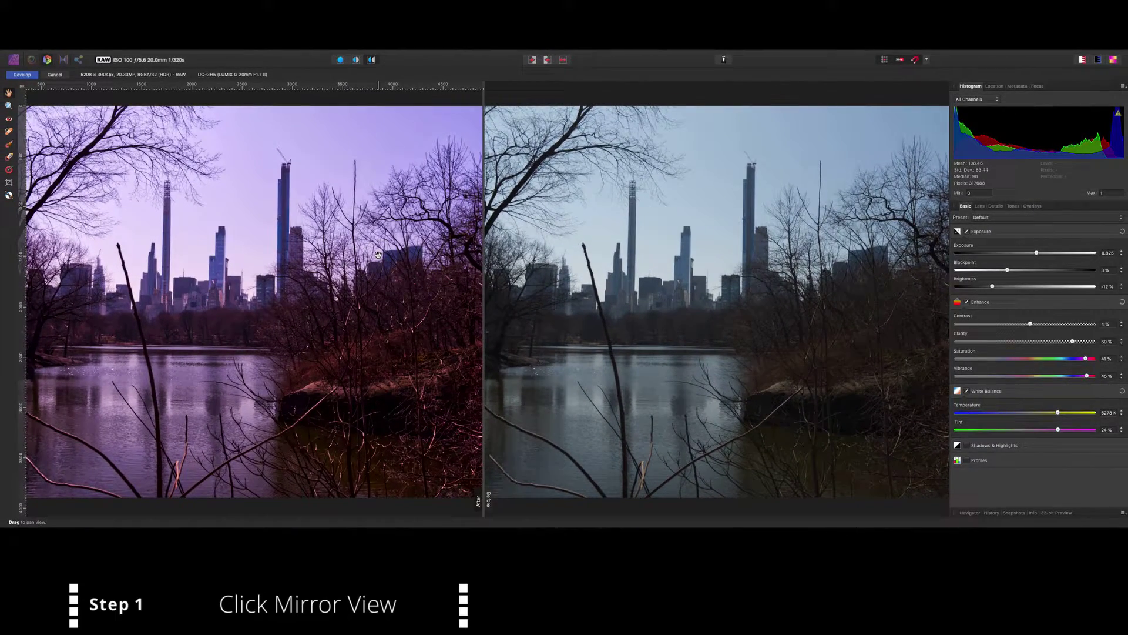
Enable Shadows & Highlights with Shadows -17% and Highlights -86%, then return to Split View.
scroll(378, 254, down, 3)
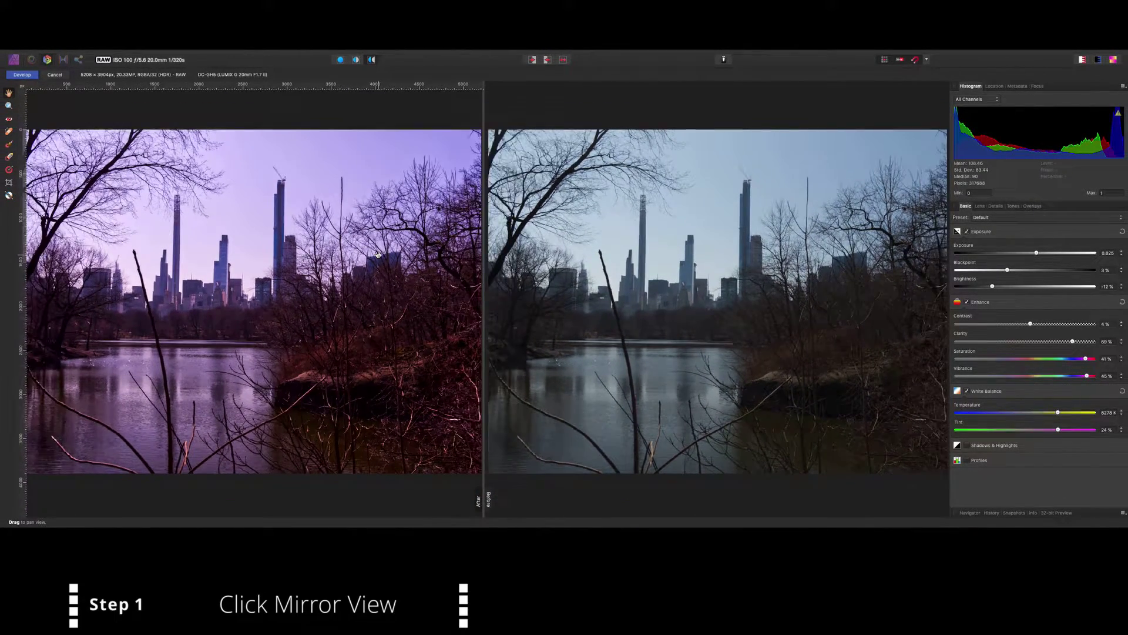
drag(259, 287, 266, 280)
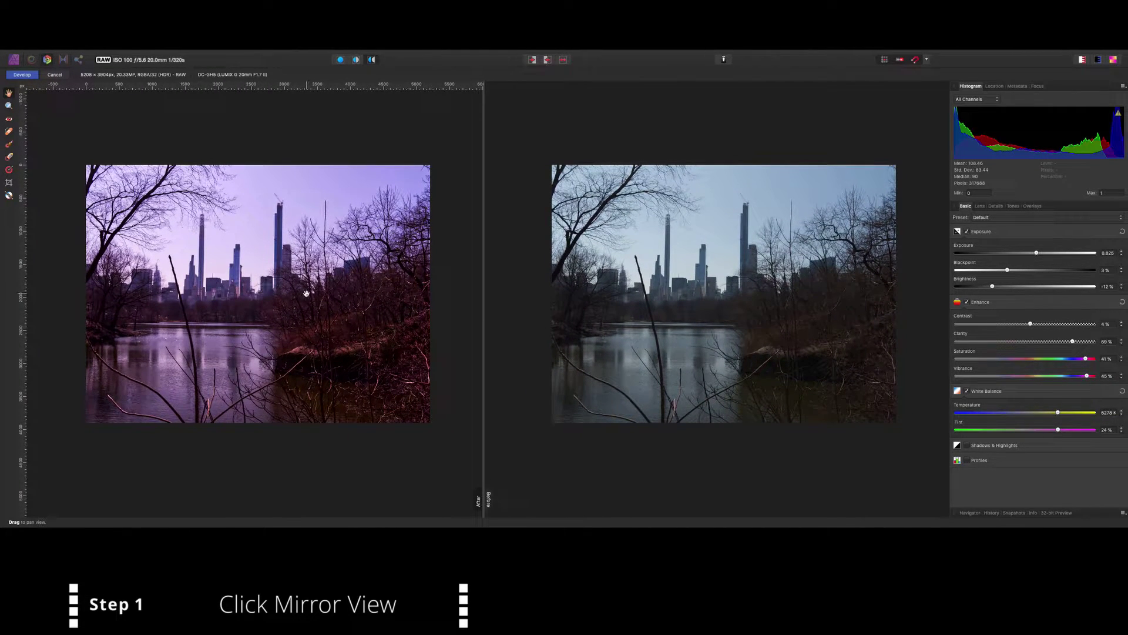
click(995, 446)
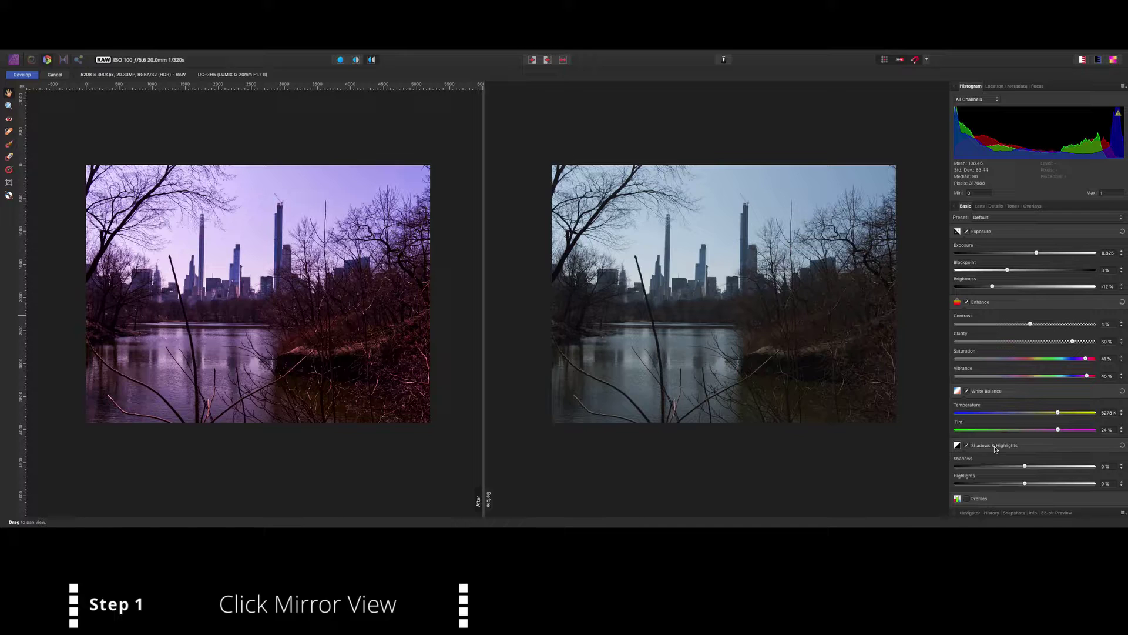
drag(1024, 465, 1077, 465)
drag(1024, 483, 965, 484)
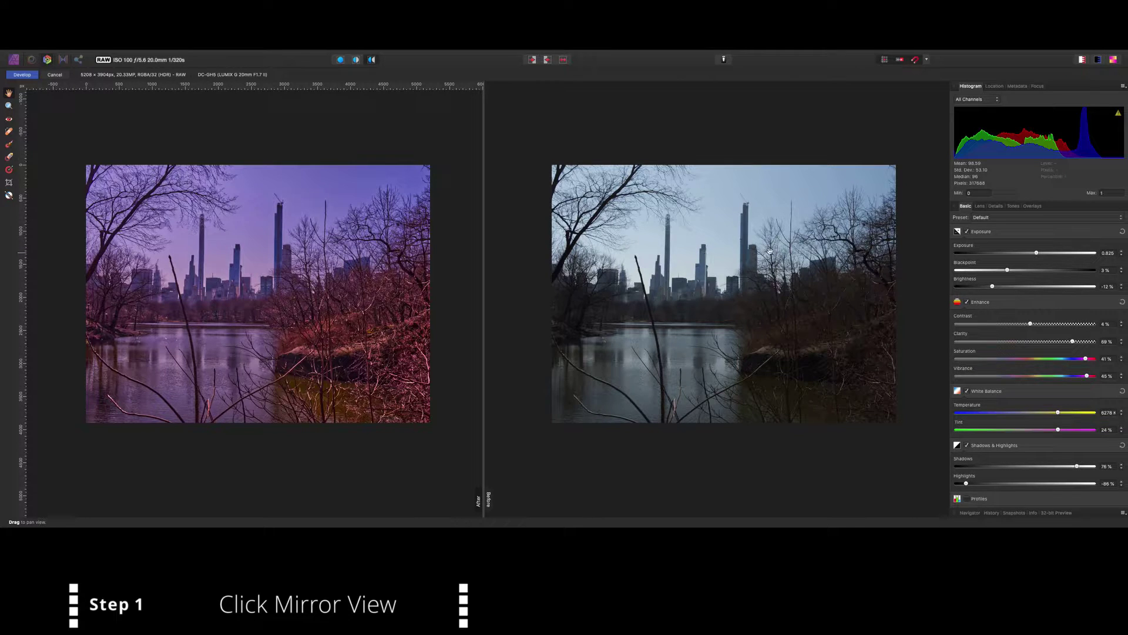
click(355, 60)
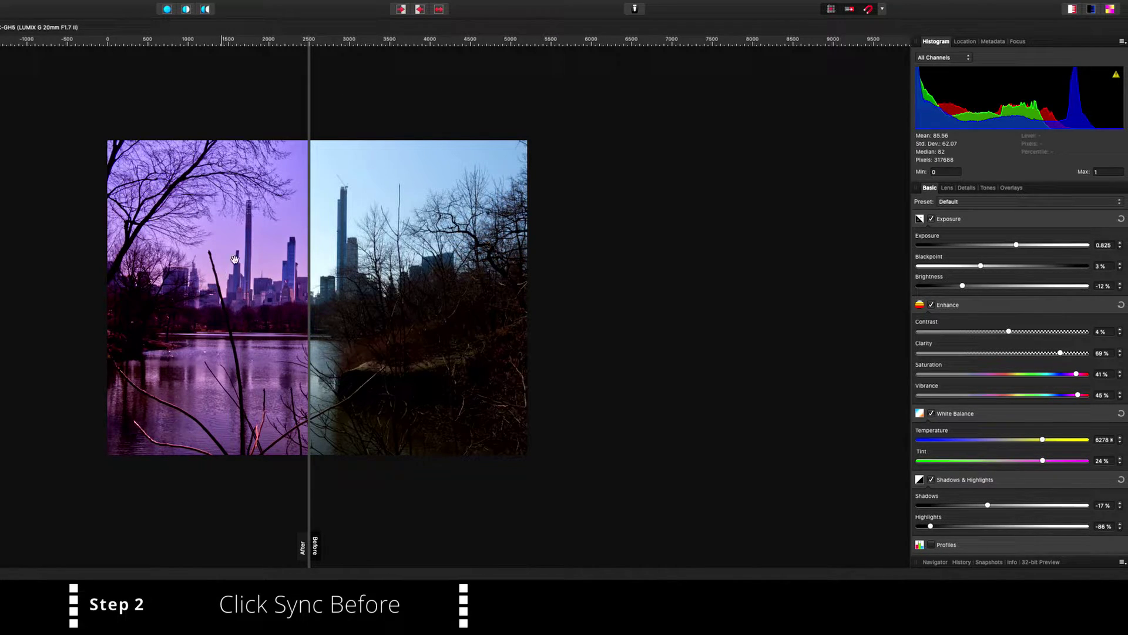
Sync the Before half to the purple edit and drag the divider to compare.
click(401, 8)
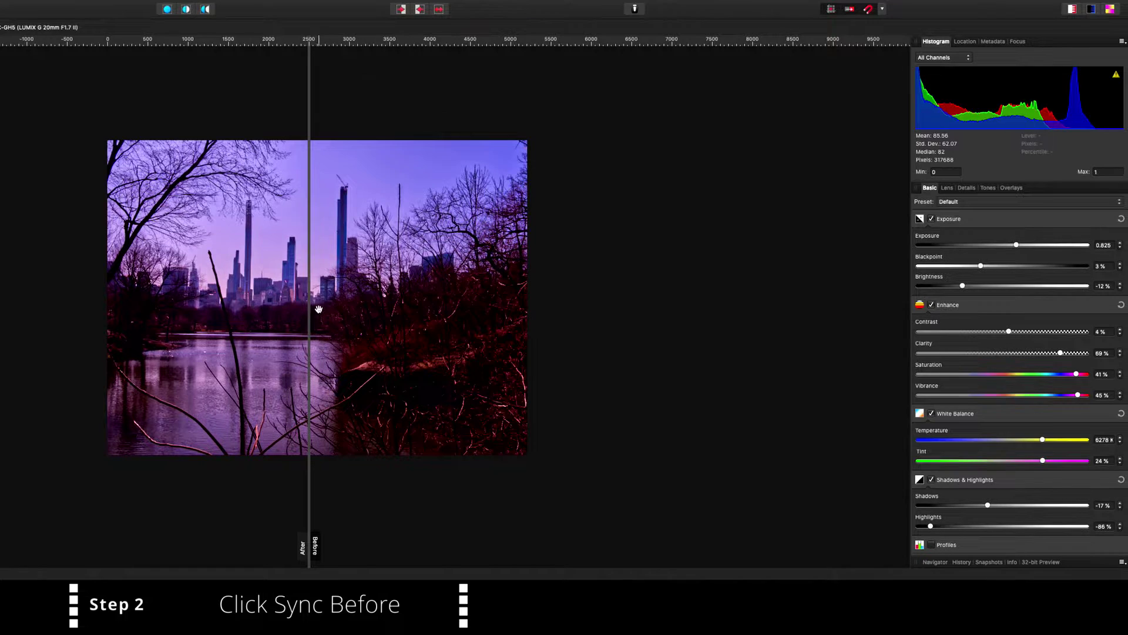
drag(307, 302, 316, 329)
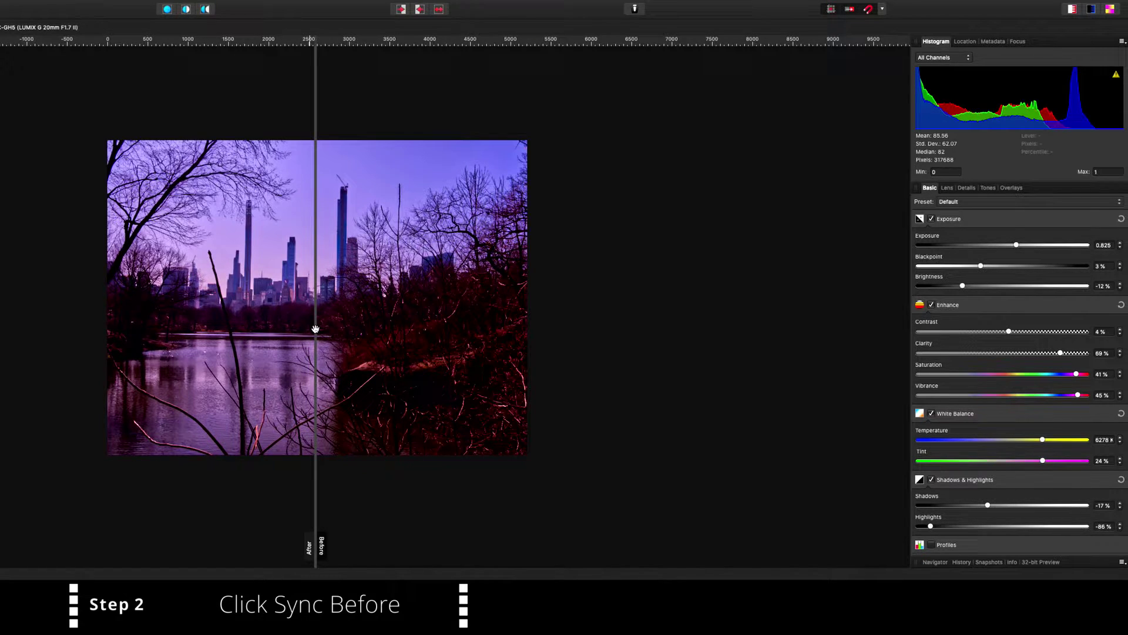
Enable the Curves adjustment in the Develop Tones tab.
click(967, 187)
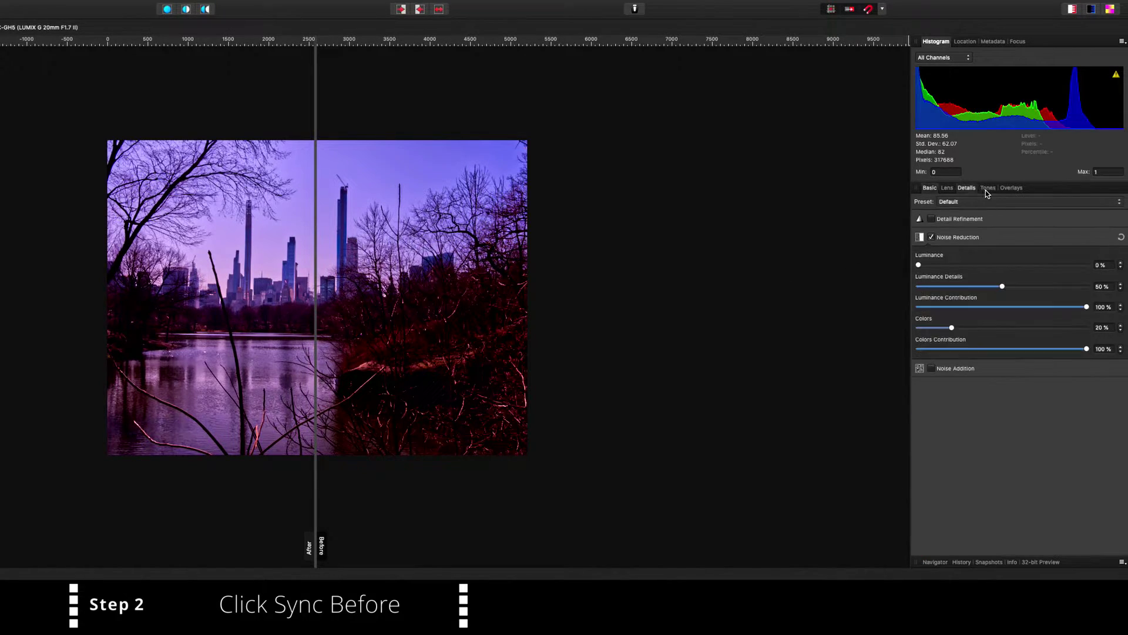
click(990, 188)
click(959, 222)
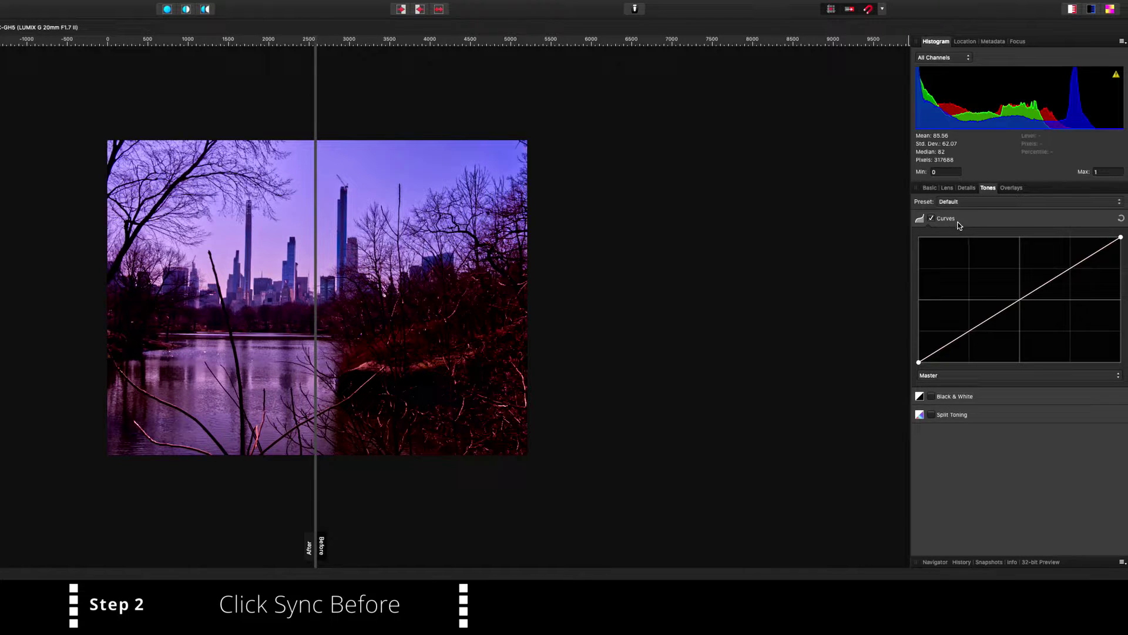
Shape the Master curve into an S and compare the halves with the split divider.
click(1062, 275)
drag(1020, 298, 1001, 292)
click(957, 340)
drag(957, 340, 967, 342)
drag(1064, 272, 1065, 267)
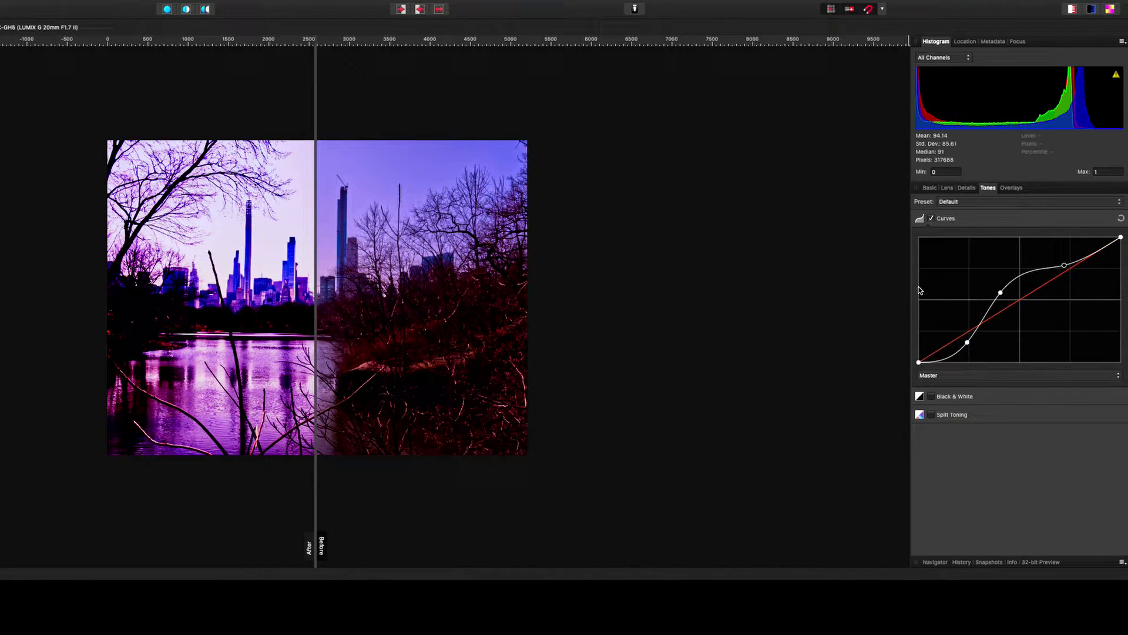
drag(1008, 294, 1009, 293)
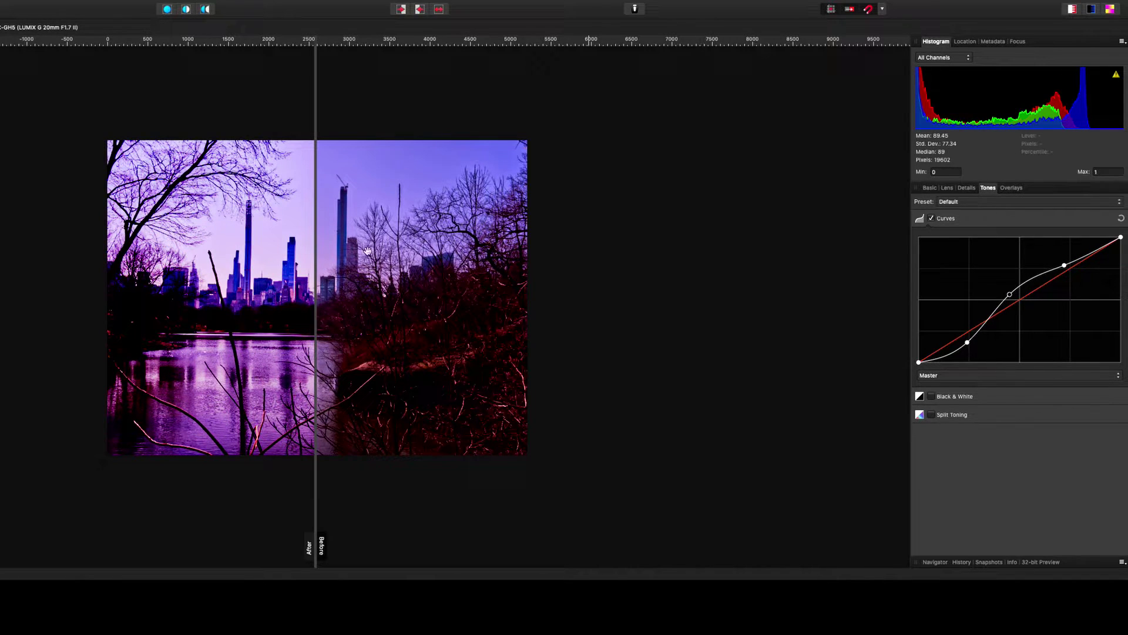
mouse_move(315, 117)
mouse_down()
mouse_move(184, 118)
mouse_move(501, 116)
mouse_move(307, 123)
mouse_up()
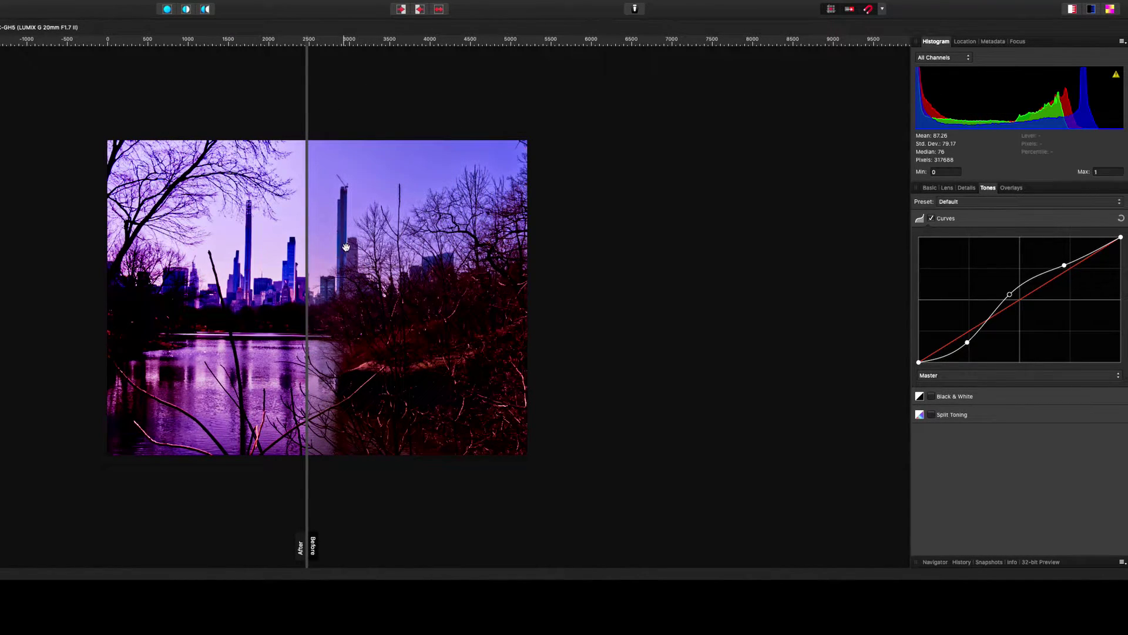
scroll(355, 227, down, 1)
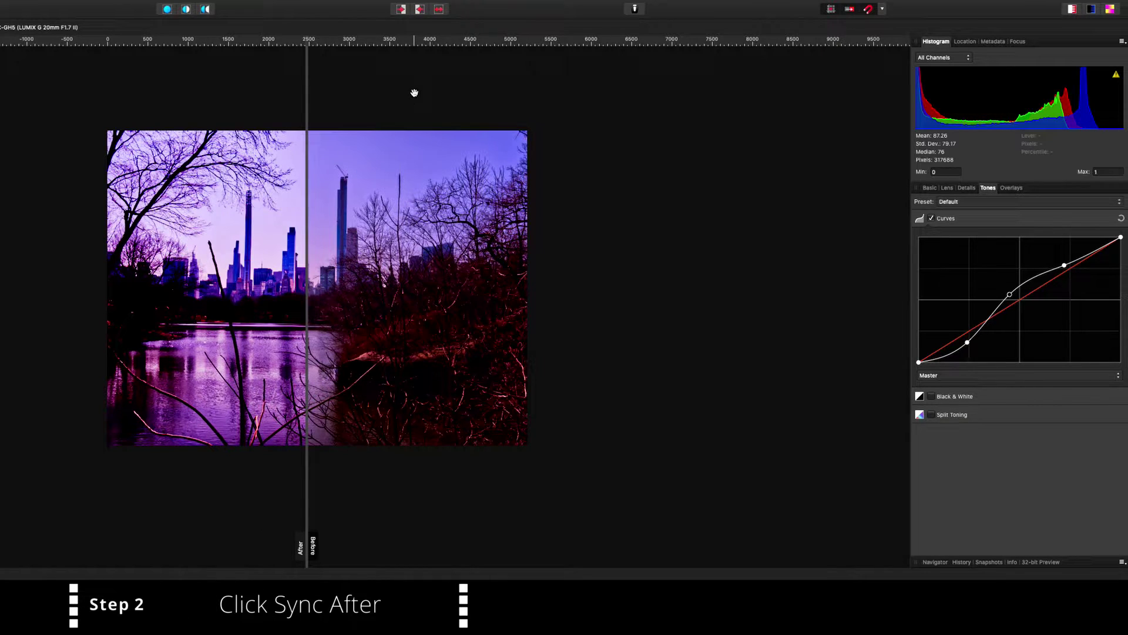
Sync After and sweep the divider across the photo.
click(420, 10)
drag(312, 169, 270, 170)
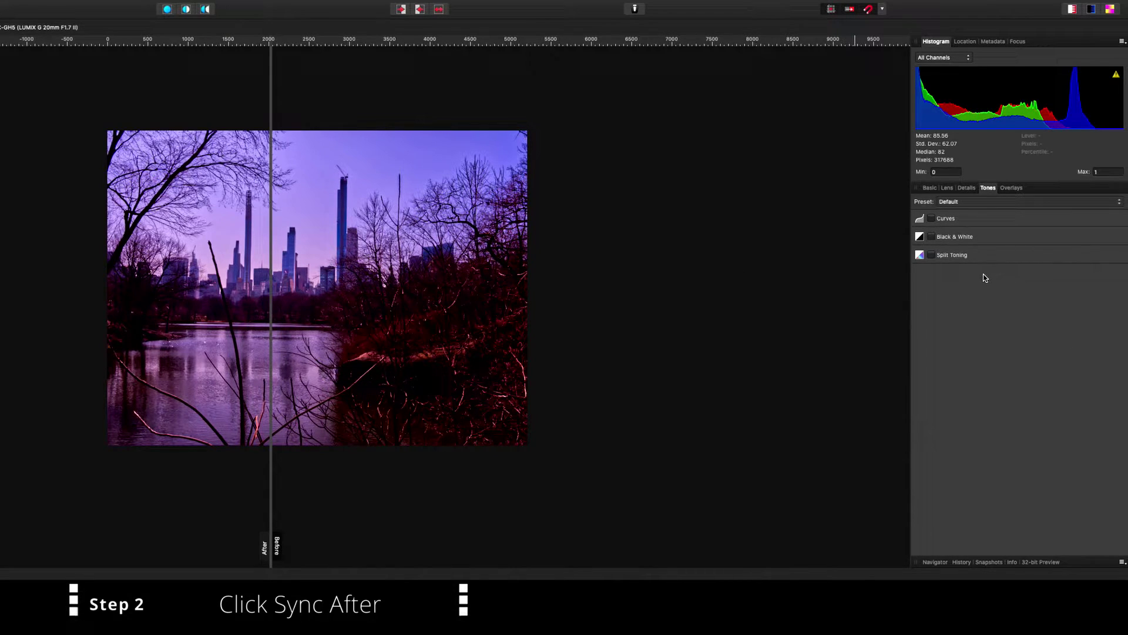
drag(268, 256, 319, 255)
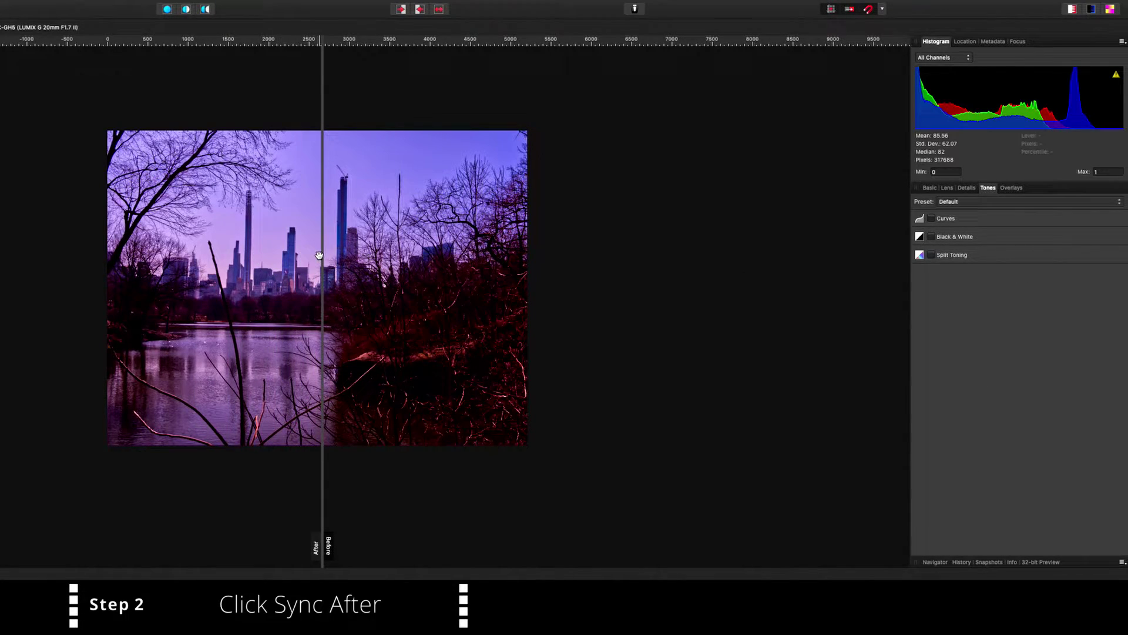
Enable Black & White (Red 196%) and swap the halves back and forth to compare.
click(931, 236)
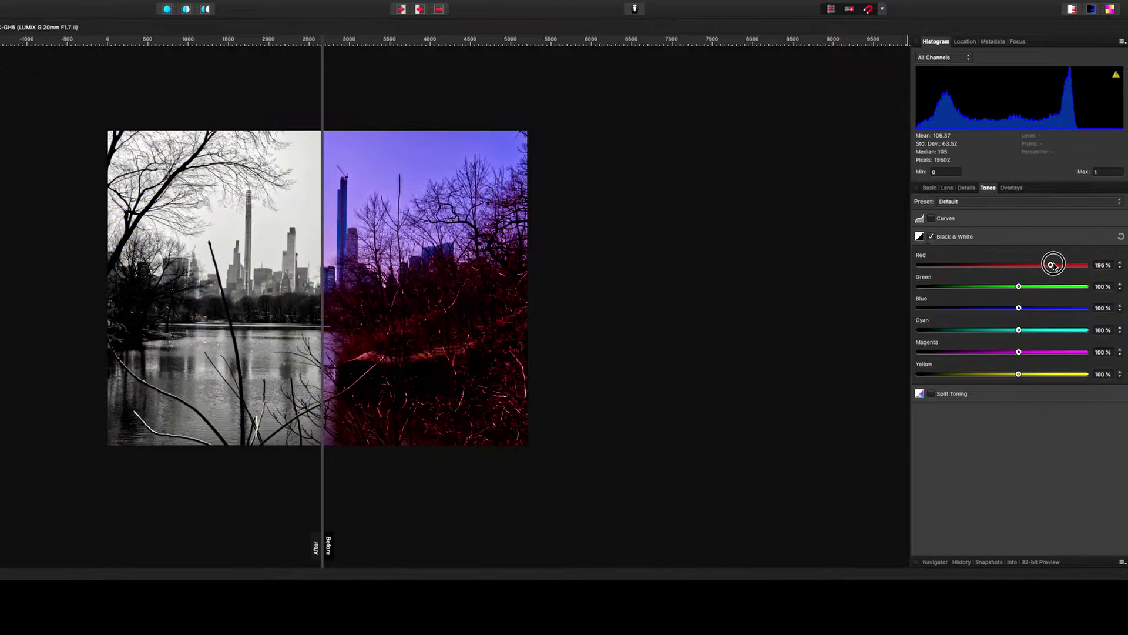
click(441, 9)
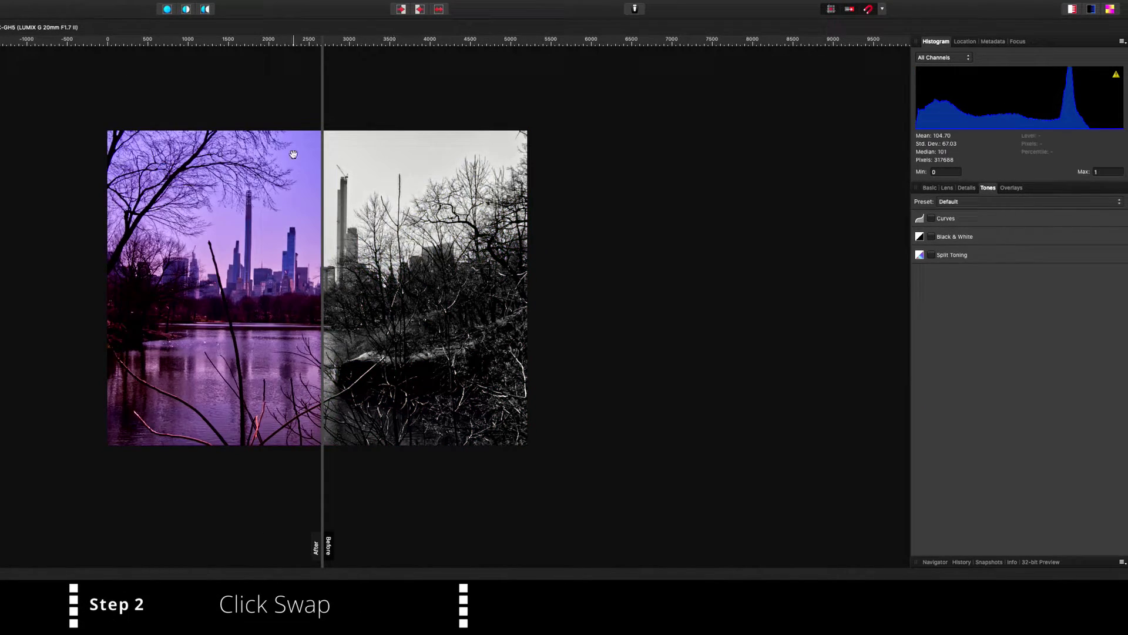
drag(323, 141, 344, 226)
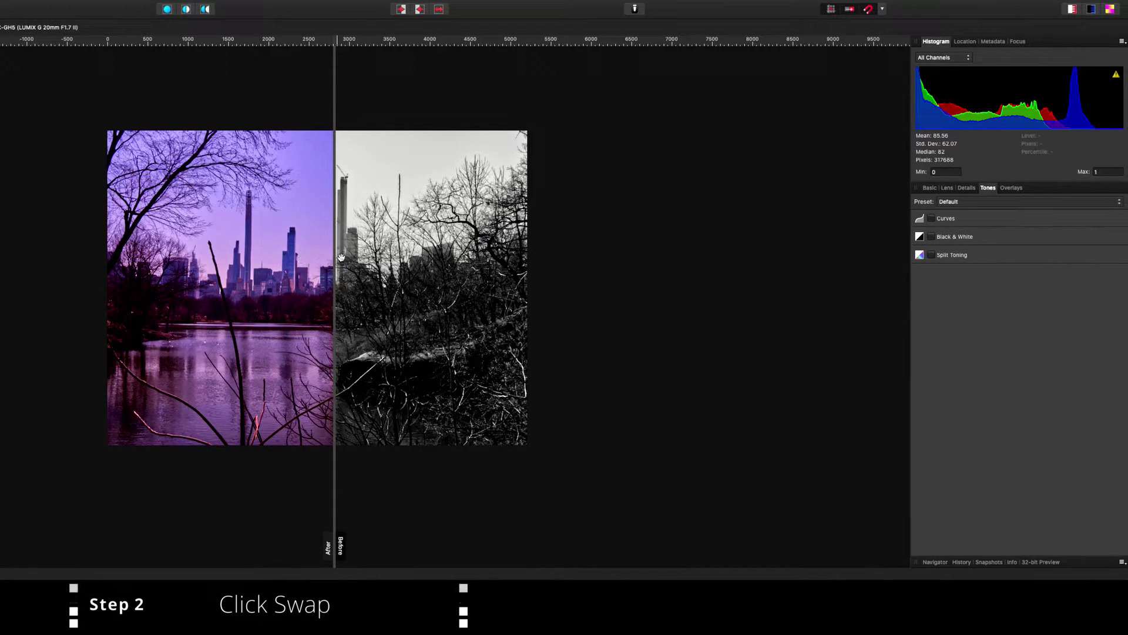
drag(334, 256, 322, 258)
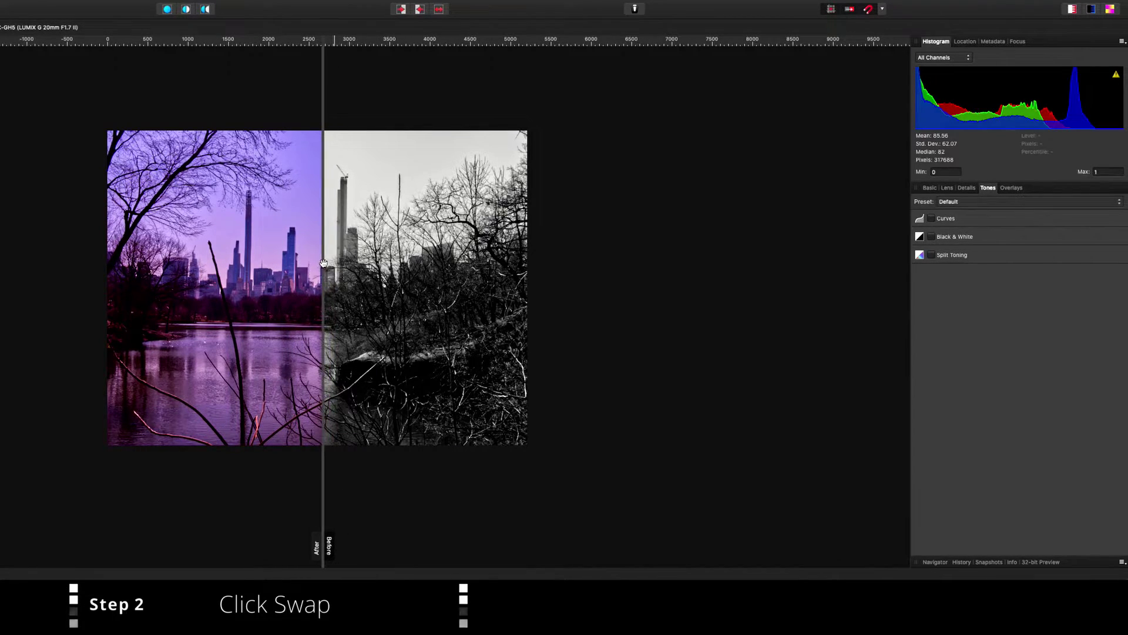
click(420, 9)
drag(323, 277, 297, 290)
Undo the Black & White conversion and recheck the purple split view.
key(ctrl+z)
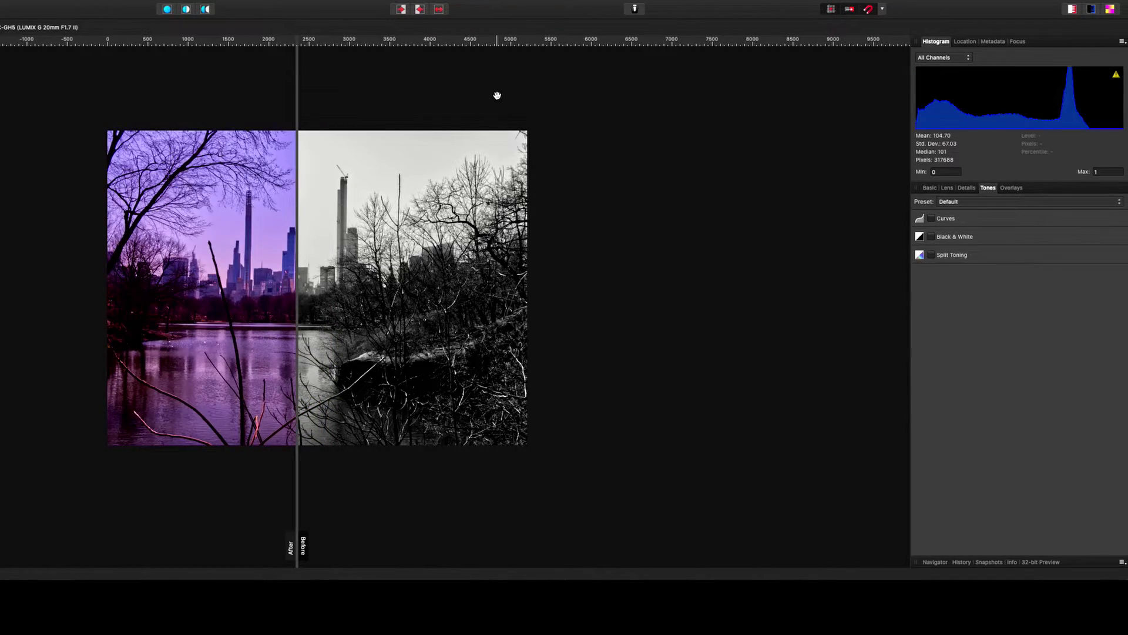
key(ctrl+shift+z)
key(ctrl+z)
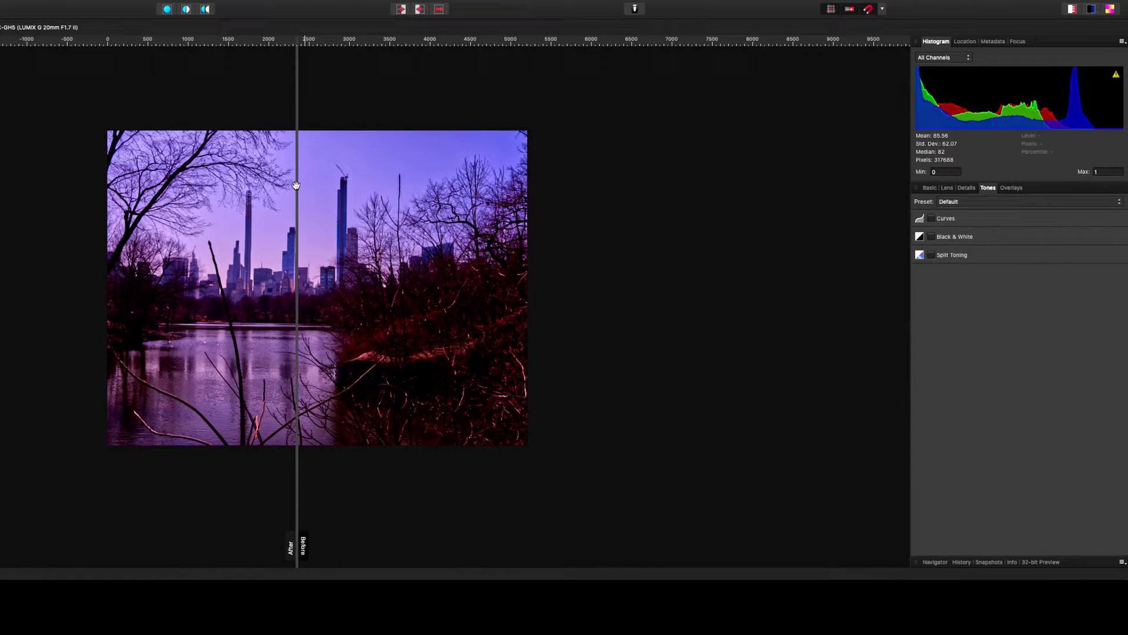
drag(297, 186, 321, 211)
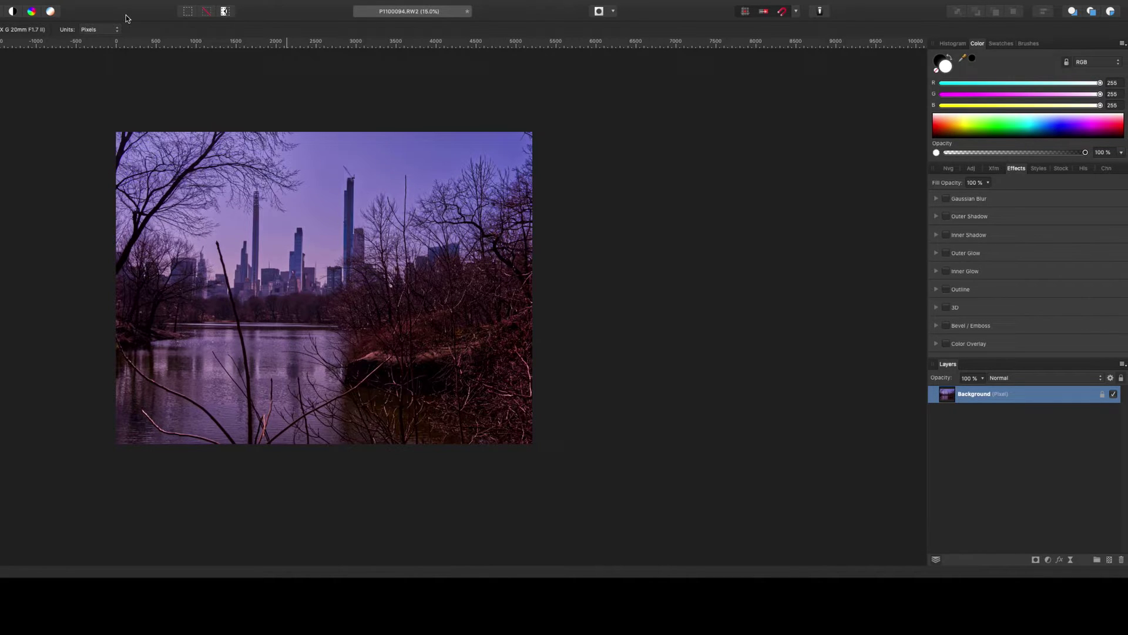
Duplicate the Background layer and smear the trees with Mixer Brush strokes.
right_click(989, 395)
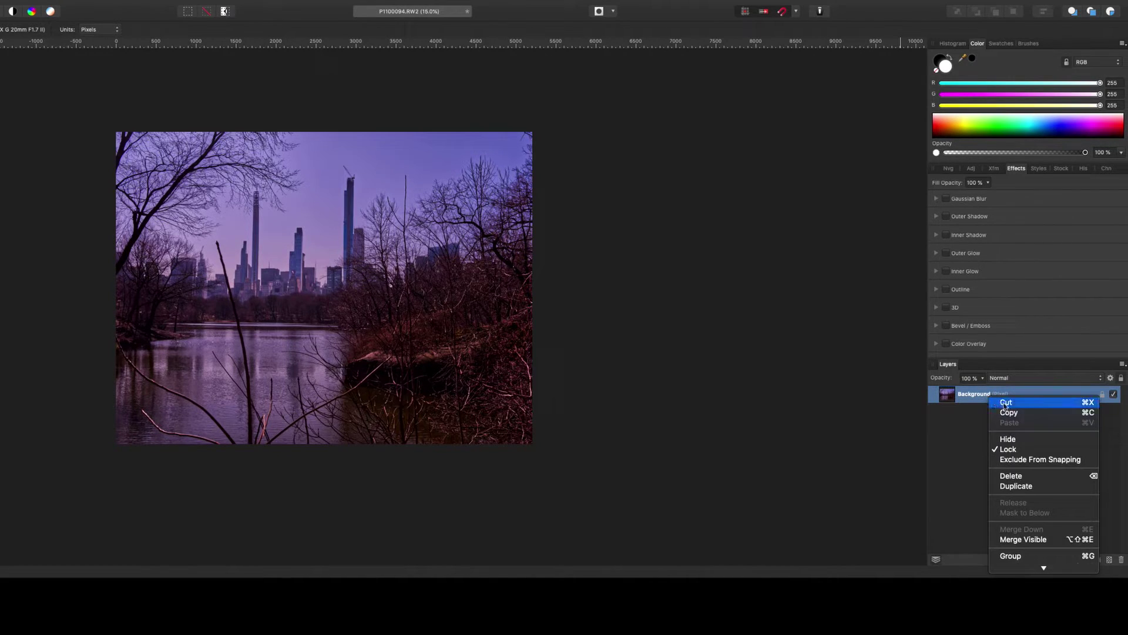
click(1011, 483)
key(b)
key(x)
mouse_move(376, 352)
mouse_down()
mouse_move(404, 318)
mouse_move(410, 343)
mouse_move(444, 281)
mouse_move(491, 265)
mouse_move(497, 355)
mouse_move(528, 398)
mouse_move(464, 437)
mouse_move(459, 341)
mouse_move(450, 384)
mouse_move(446, 350)
mouse_move(404, 335)
mouse_move(361, 351)
mouse_move(357, 277)
mouse_move(343, 280)
mouse_move(403, 262)
mouse_move(453, 199)
mouse_move(480, 189)
mouse_move(477, 172)
mouse_move(498, 203)
mouse_move(526, 166)
mouse_up()
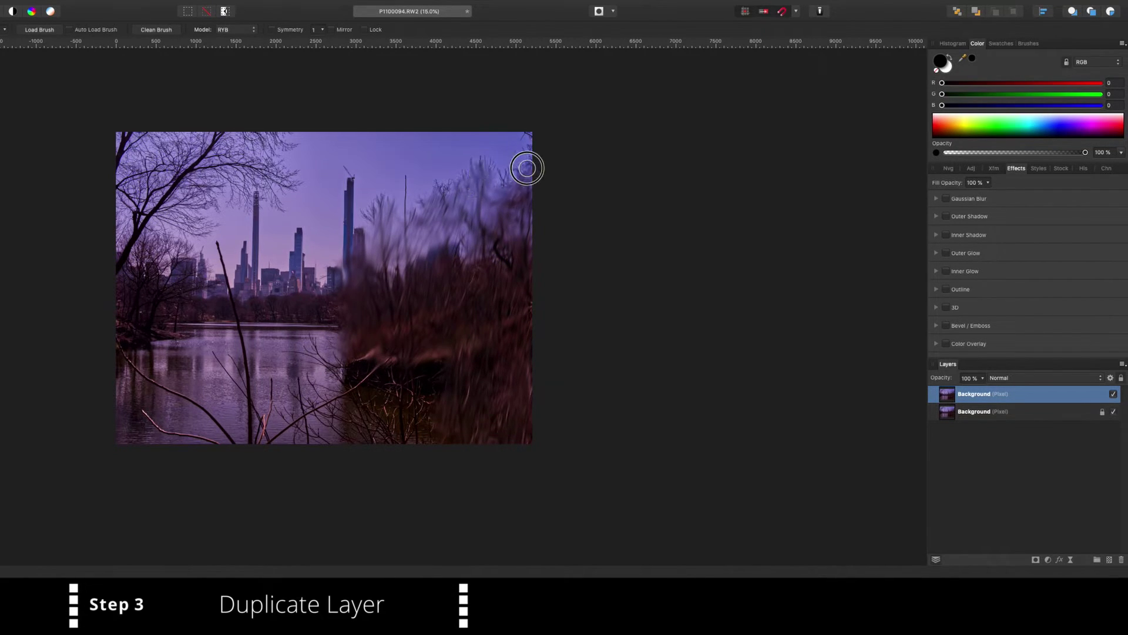
drag(393, 421, 458, 425)
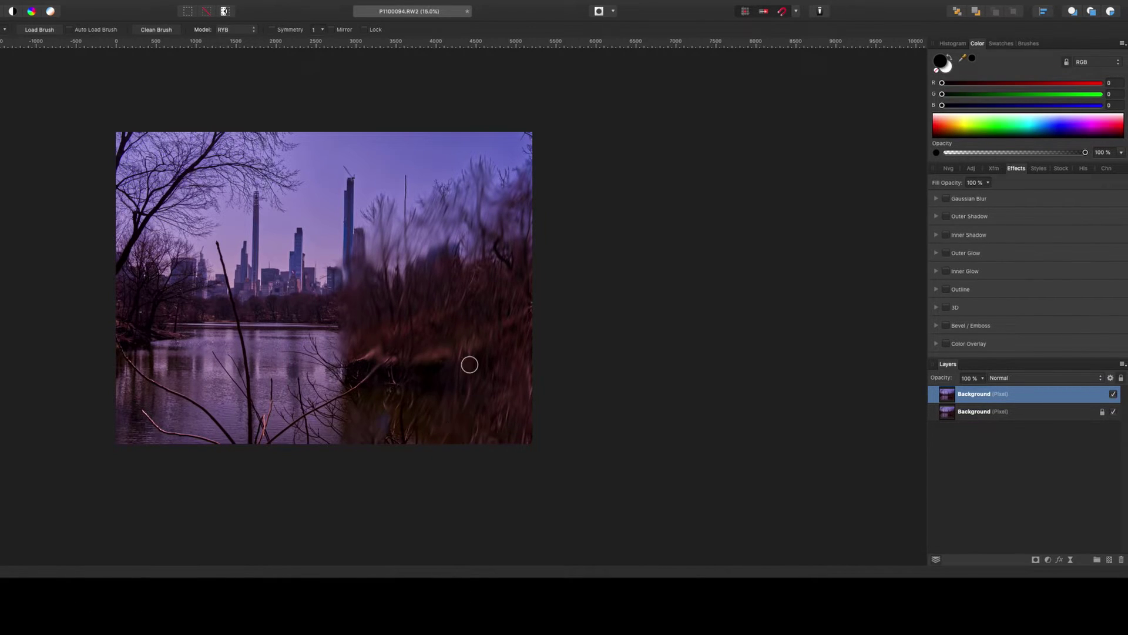
Toggle the duplicate layer's visibility repeatedly to compare it with the original.
click(1113, 395)
click(1113, 394)
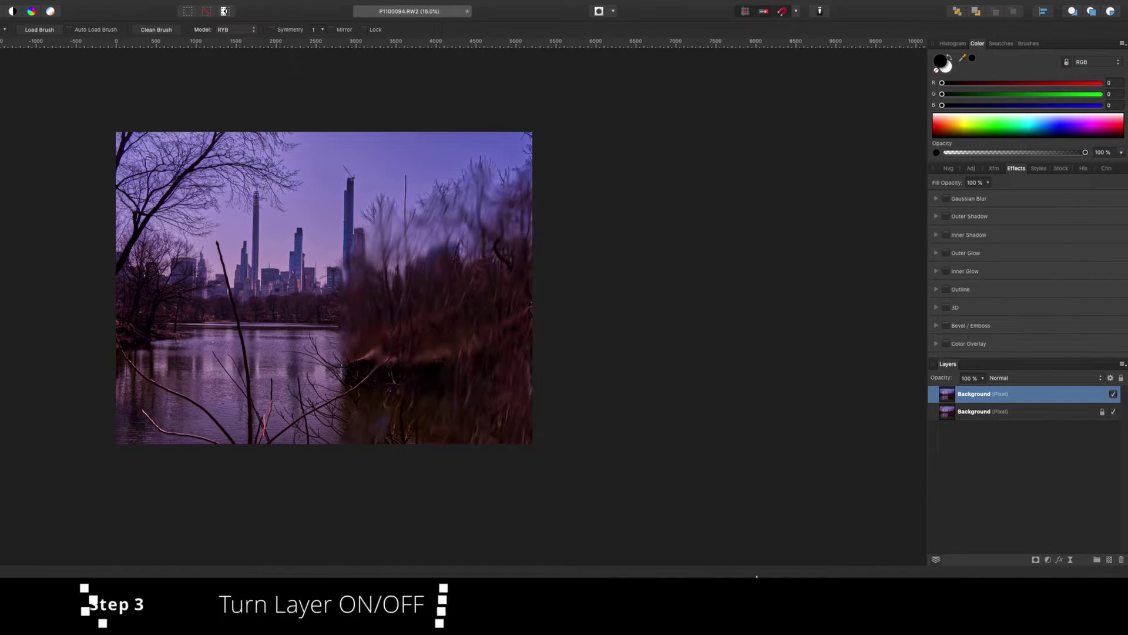
click(1113, 395)
click(1113, 394)
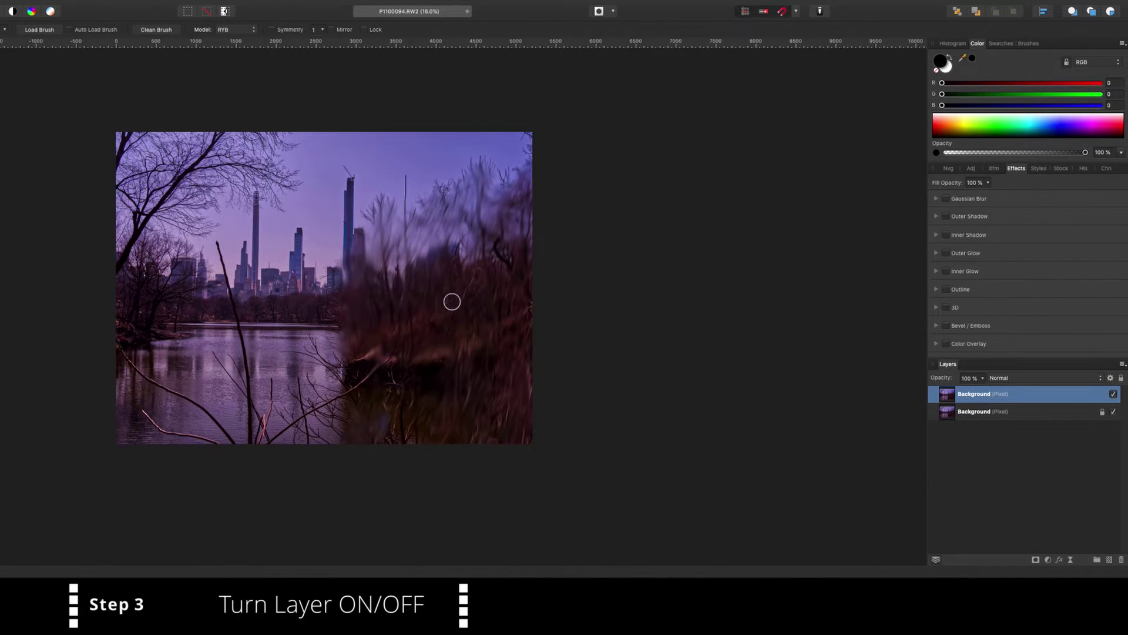
click(1113, 395)
click(1113, 394)
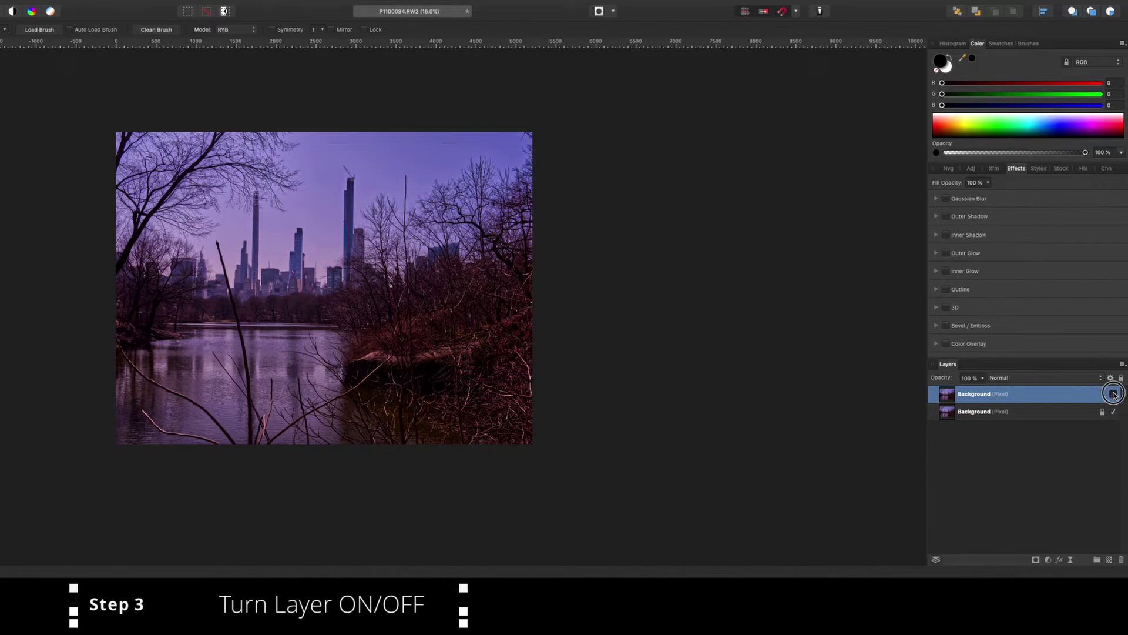
click(1113, 394)
click(1113, 394)
key(h)
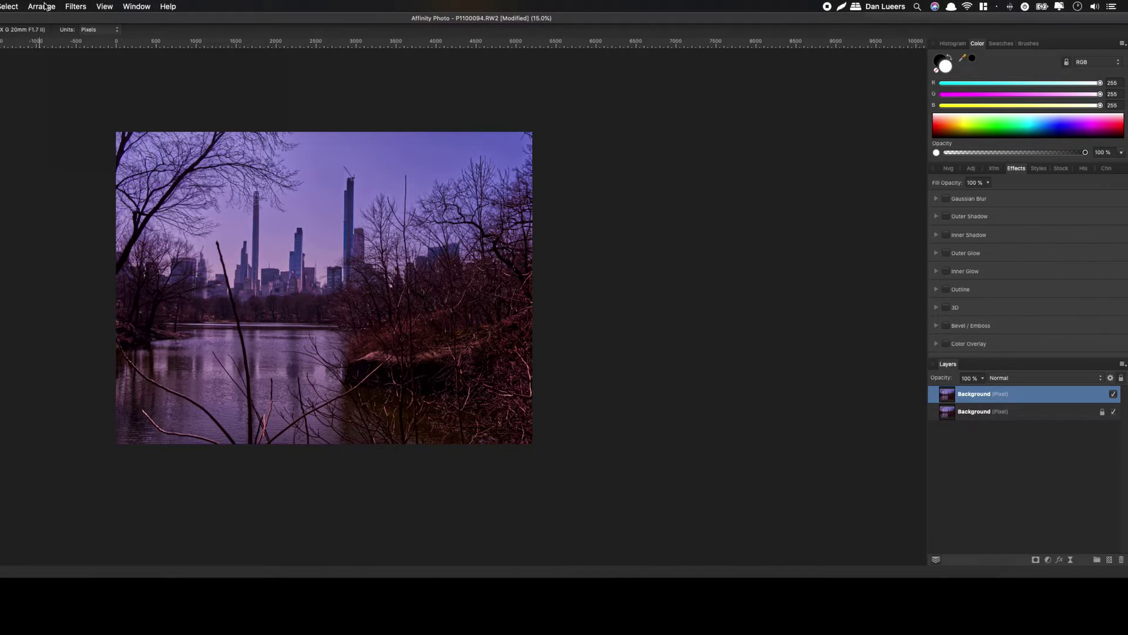
Open Filters > Blur > Zoom Blur on the duplicate layer.
click(76, 7)
mouse_move(91, 35)
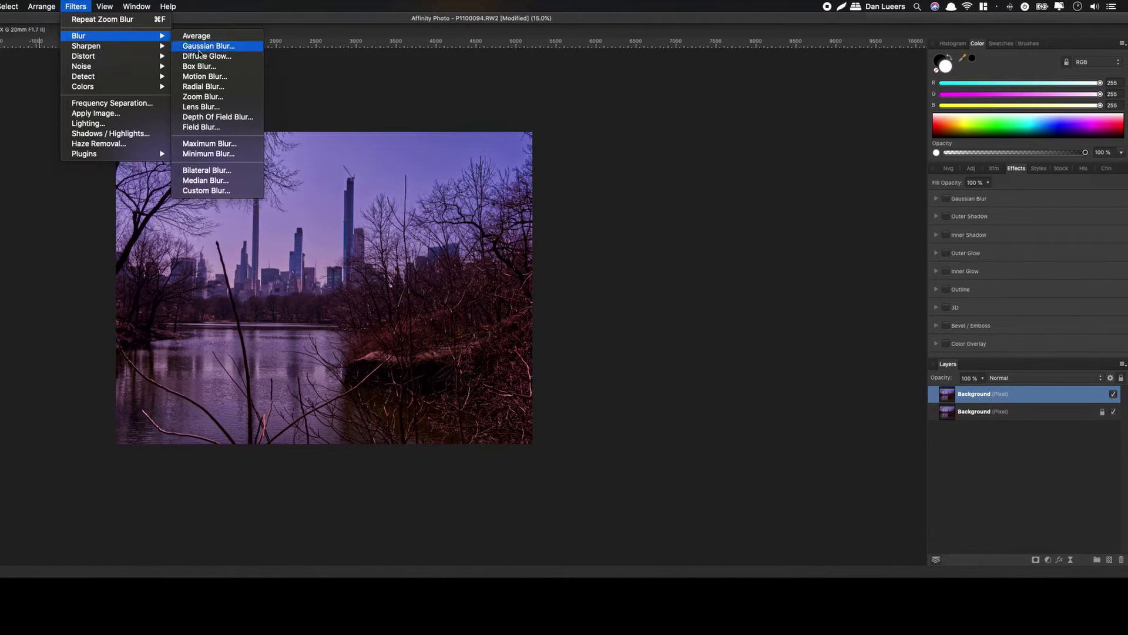
click(206, 97)
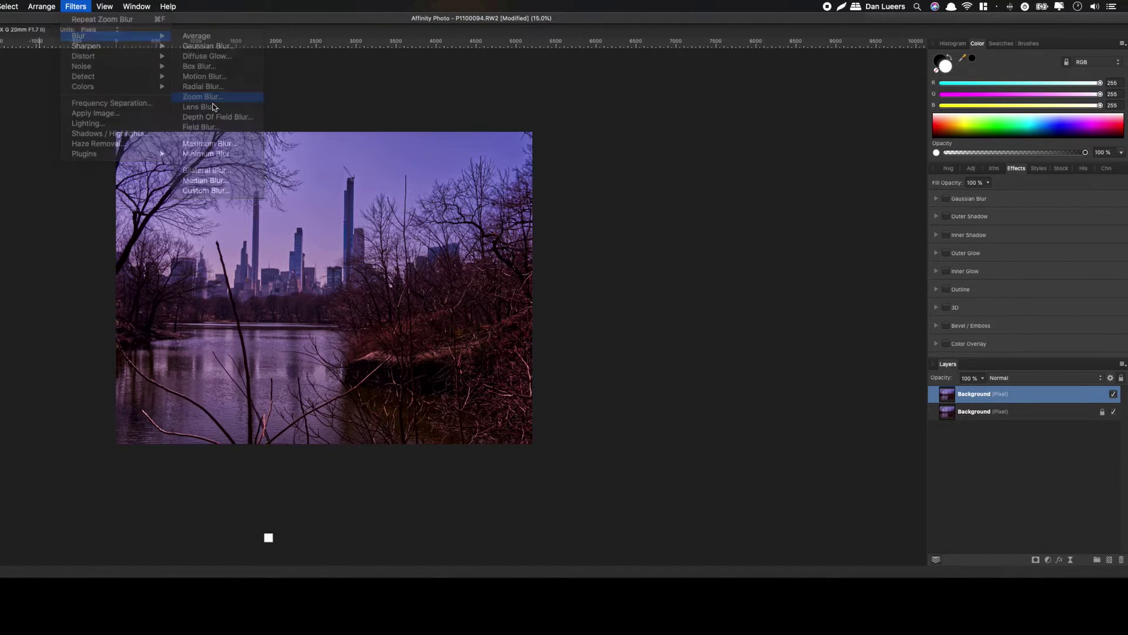
drag(872, 525, 622, 270)
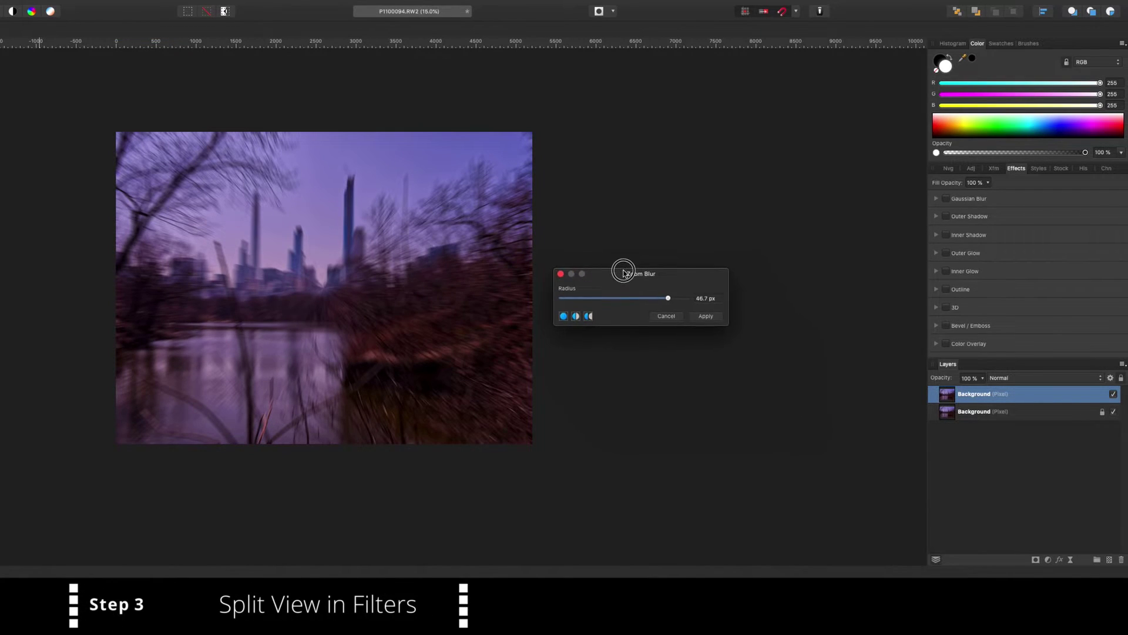
Try radii from 34.9 to 56.2 px in split and mirror preview, settling on 43.4 px.
click(575, 317)
drag(608, 275, 637, 277)
mouse_move(695, 303)
mouse_down()
mouse_move(632, 302)
mouse_move(702, 301)
mouse_up()
drag(268, 501, 293, 470)
drag(703, 301, 680, 301)
drag(295, 491, 332, 488)
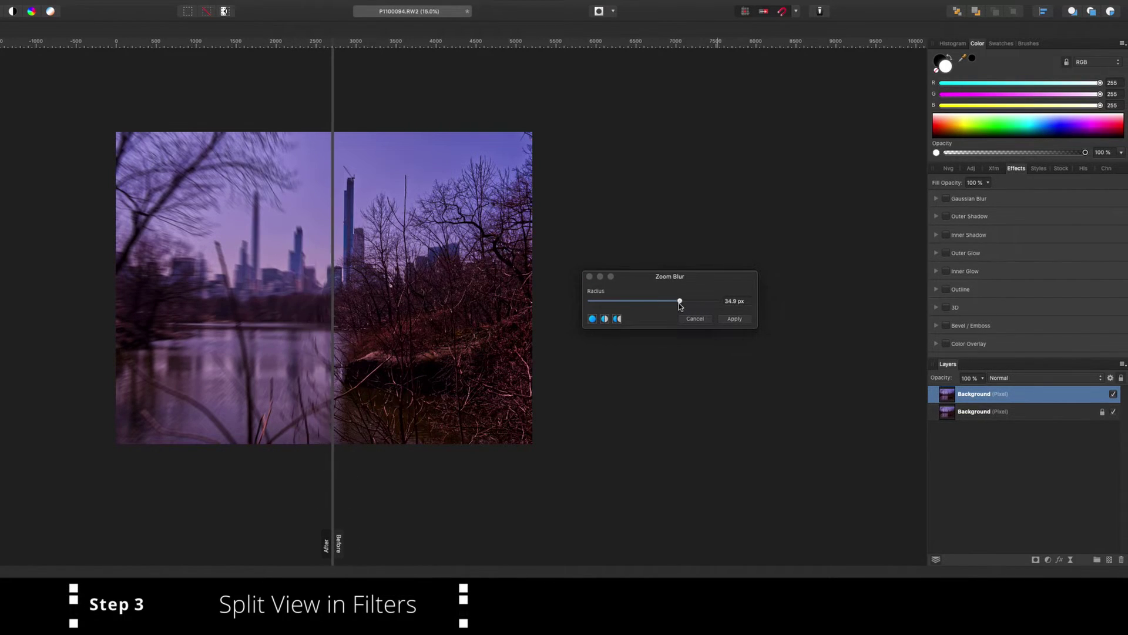
drag(680, 301, 692, 301)
click(605, 319)
click(655, 403)
click(605, 318)
drag(235, 189, 329, 196)
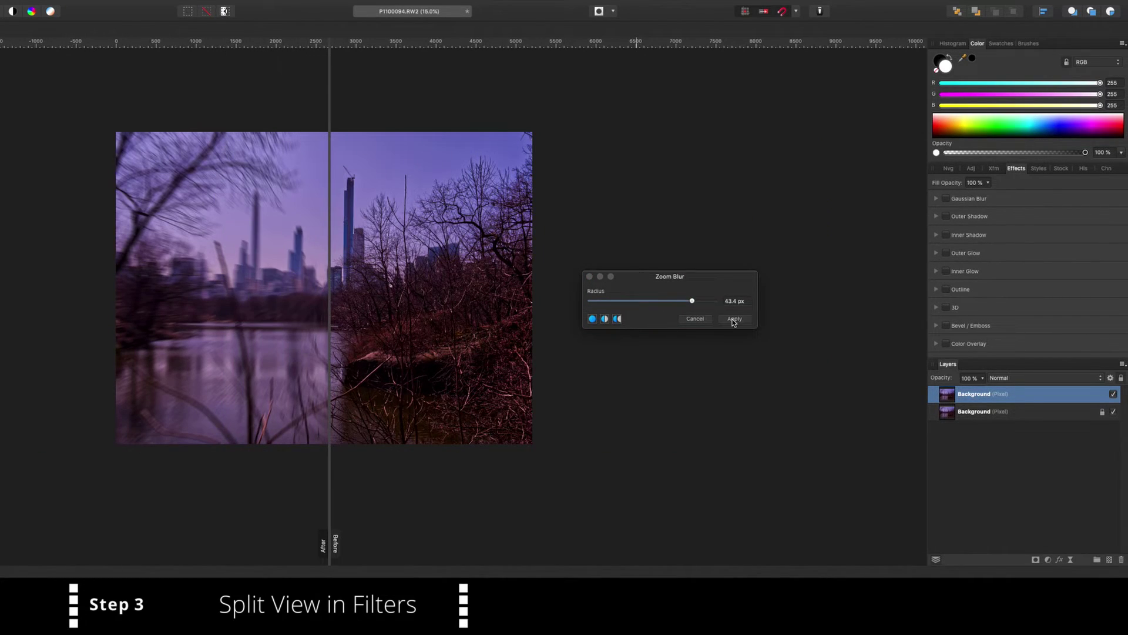
Apply the 43.4 px zoom blur and toggle the layer to compare with the original.
click(734, 321)
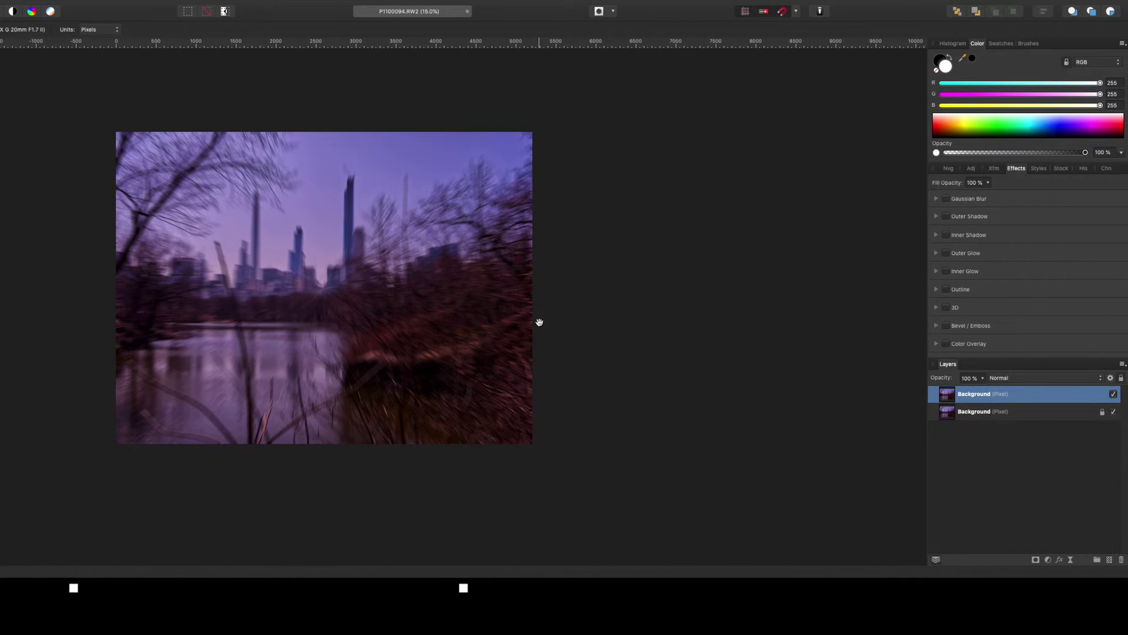
click(1114, 397)
click(1115, 397)
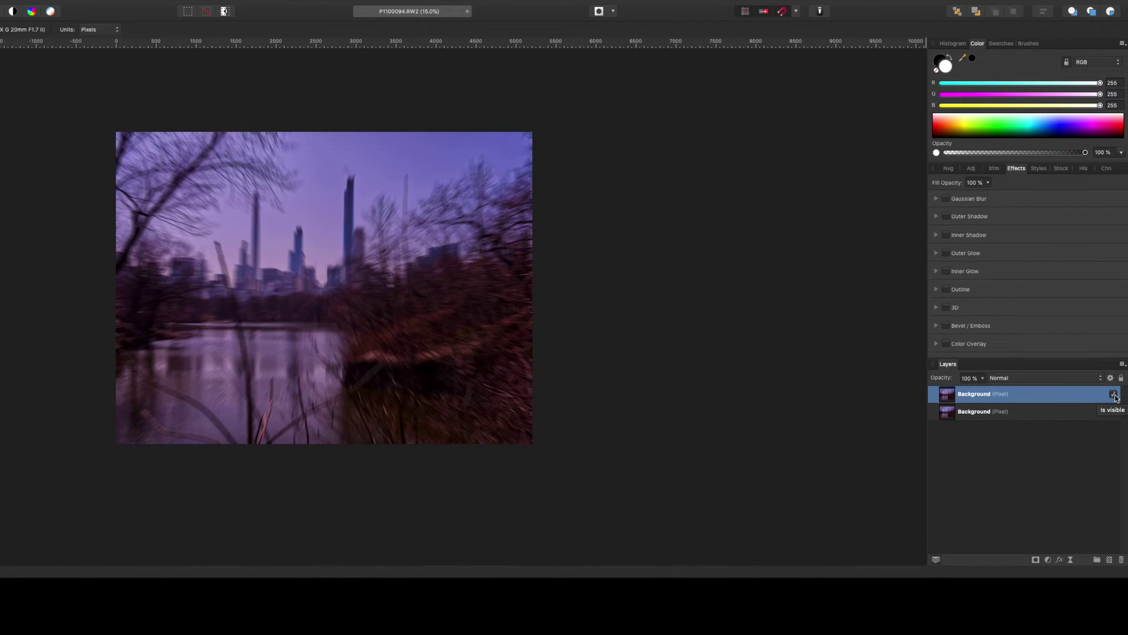